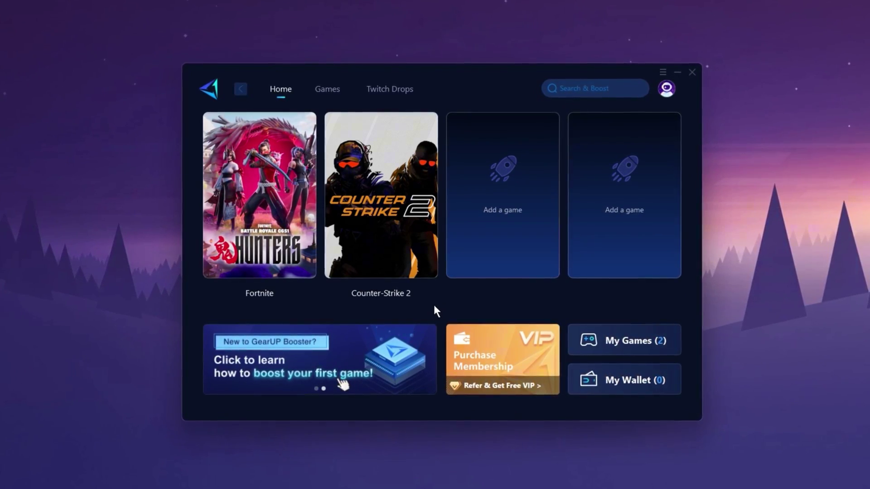
Boost Counter-Strike 2 from its GearUP Booster card, then move around the map in game.
{"action": "mouse_move", "coordinate": [397, 269]}
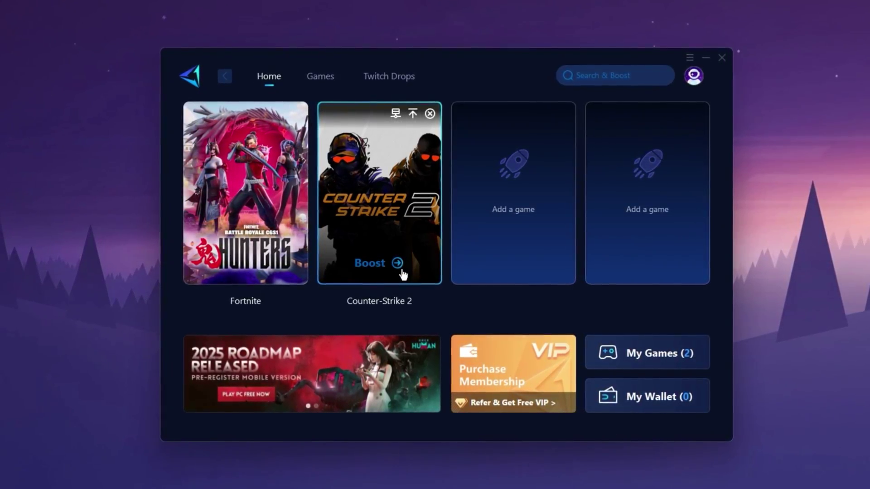
{"action": "left_click", "coordinate": [398, 267]}
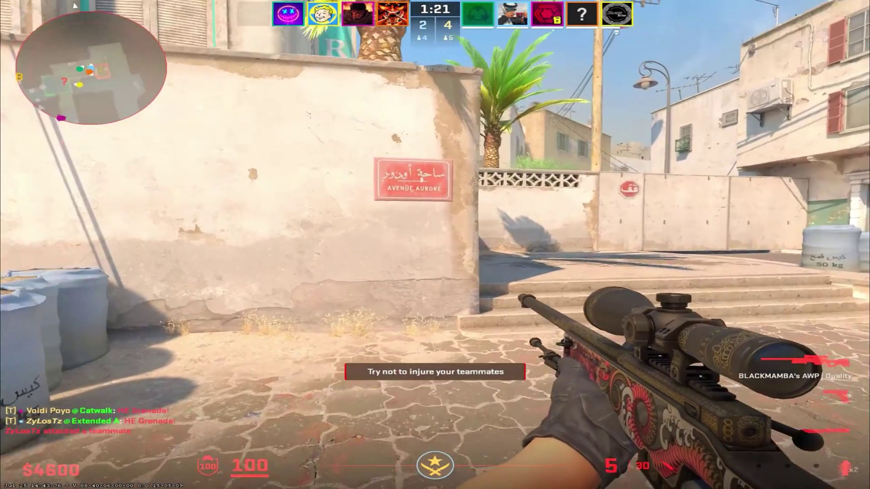
{"action": "key", "text": "w"}
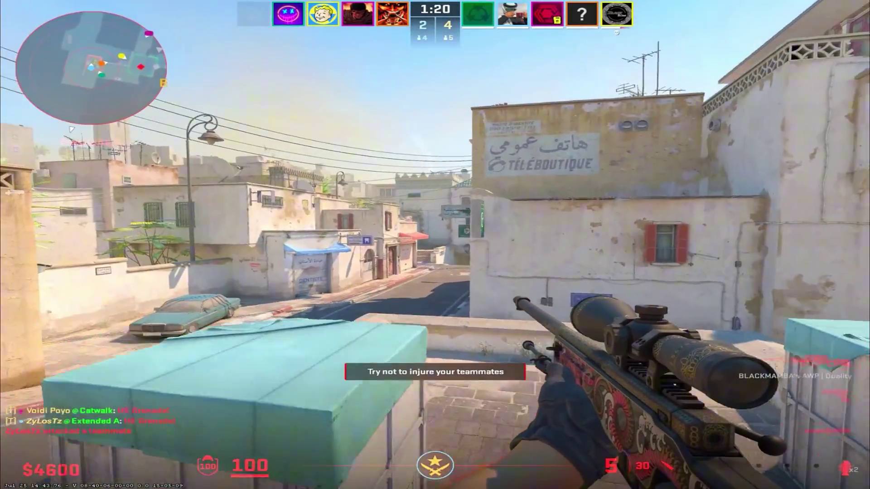
{"action": "key", "text": "w"}
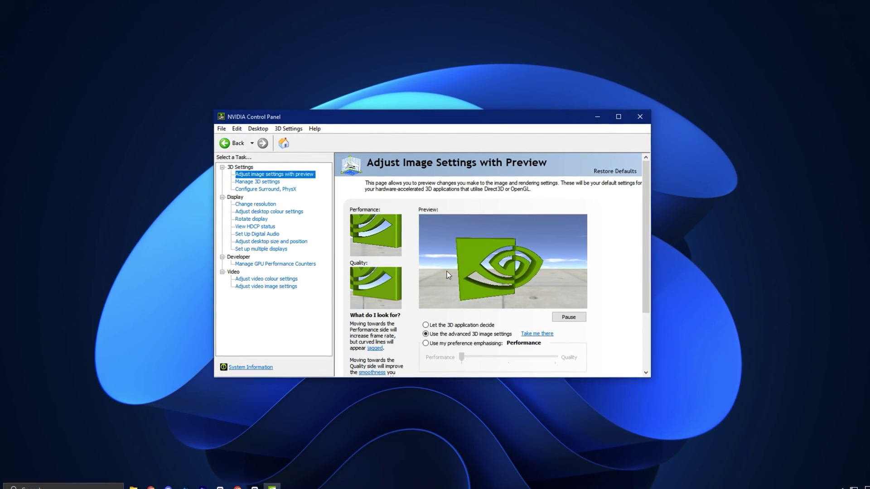
In Manage 3D settings, set global Power management mode to Prefer maximum performance.
{"action": "left_click", "coordinate": [250, 181]}
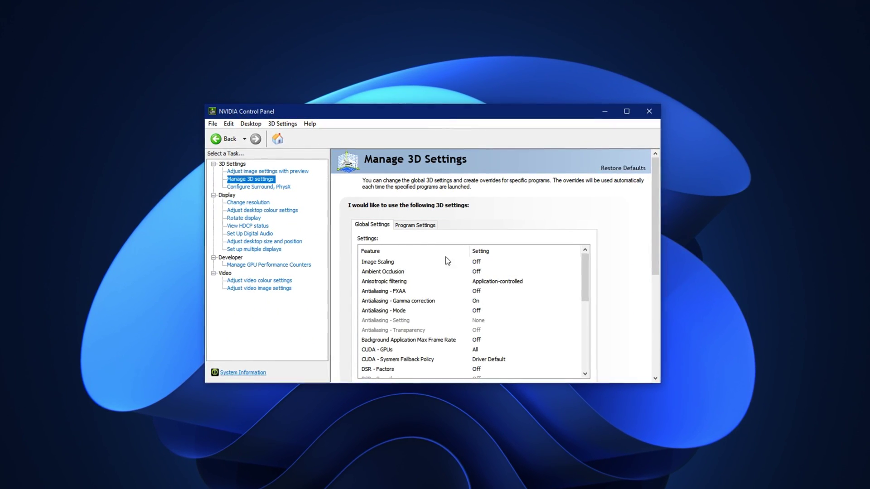
{"action": "scroll", "coordinate": [420, 311], "scroll_direction": "down", "scroll_amount": 6}
{"action": "scroll", "coordinate": [420, 310], "scroll_direction": "up", "scroll_amount": 3}
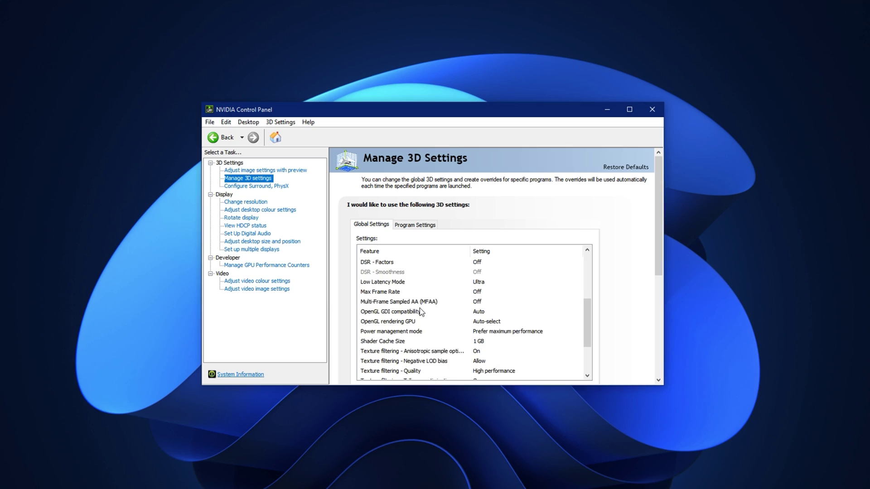
{"action": "scroll", "coordinate": [421, 312], "scroll_direction": "up", "scroll_amount": 3}
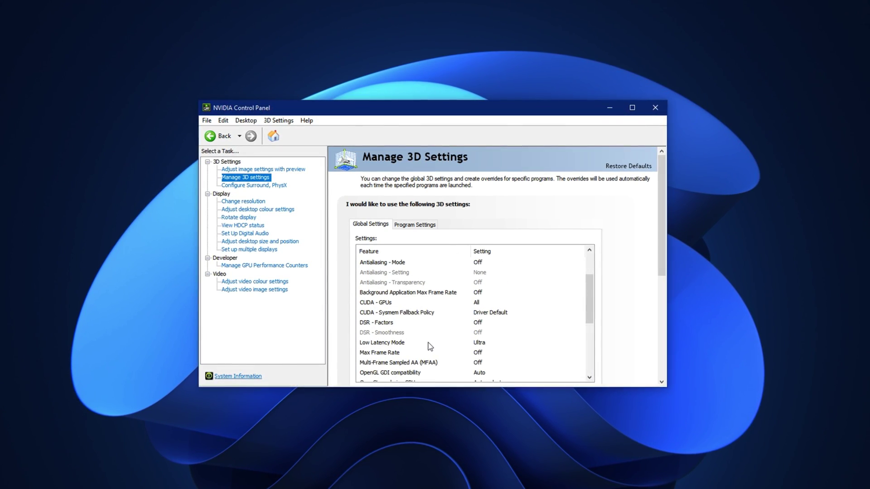
{"action": "scroll", "coordinate": [429, 347], "scroll_direction": "down", "scroll_amount": 2}
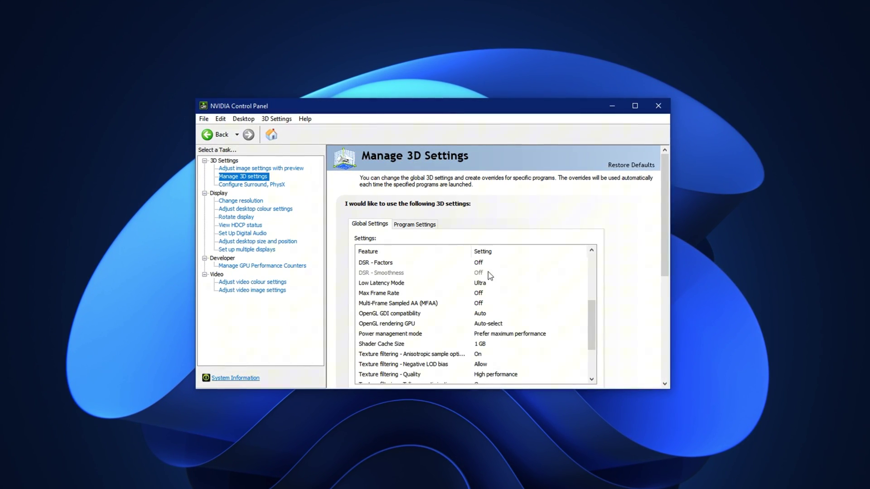
{"action": "scroll", "coordinate": [413, 349], "scroll_direction": "down", "scroll_amount": 1}
{"action": "scroll", "coordinate": [414, 348], "scroll_direction": "down", "scroll_amount": 1}
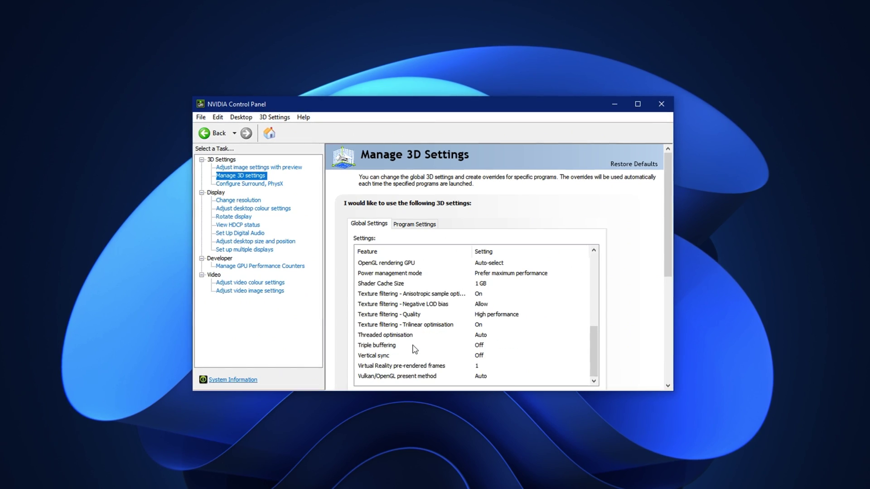
{"action": "scroll", "coordinate": [414, 343], "scroll_direction": "up", "scroll_amount": 1}
{"action": "scroll", "coordinate": [408, 335], "scroll_direction": "up", "scroll_amount": 1}
{"action": "scroll", "coordinate": [397, 330], "scroll_direction": "down", "scroll_amount": 1}
{"action": "left_click", "coordinate": [396, 326]}
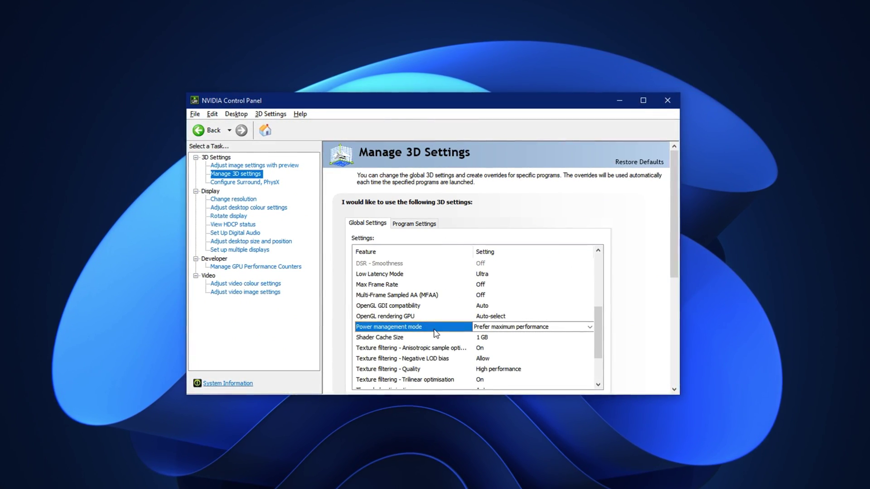
{"action": "left_click", "coordinate": [508, 330]}
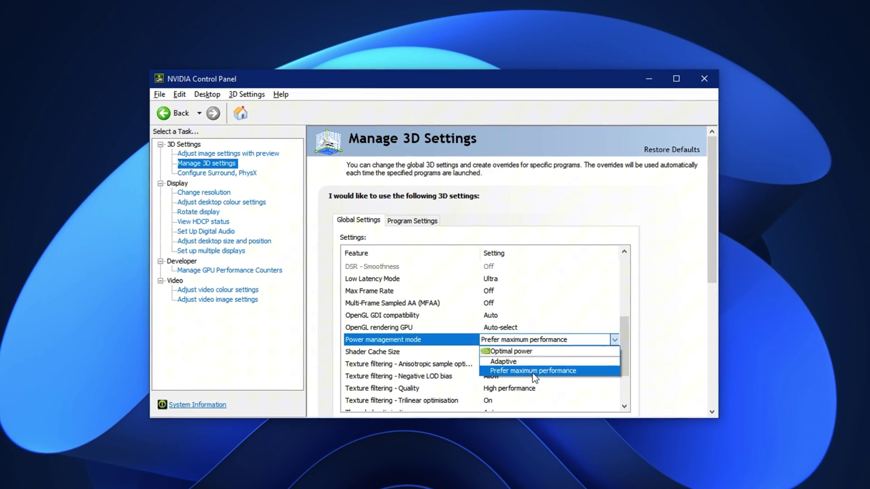
{"action": "left_click", "coordinate": [531, 372]}
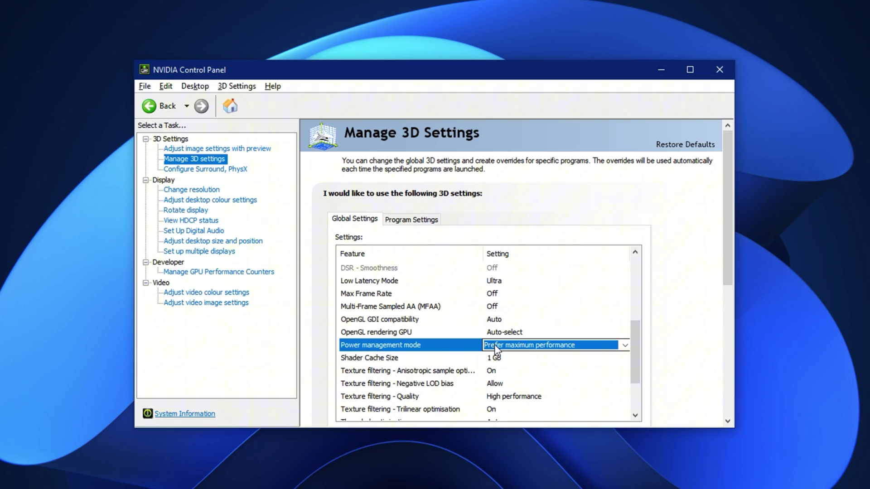
Confirm maximum performance, then set global Texture filtering - Quality to High performance.
{"action": "left_click", "coordinate": [438, 348]}
{"action": "scroll", "coordinate": [440, 351], "scroll_direction": "down", "scroll_amount": 2}
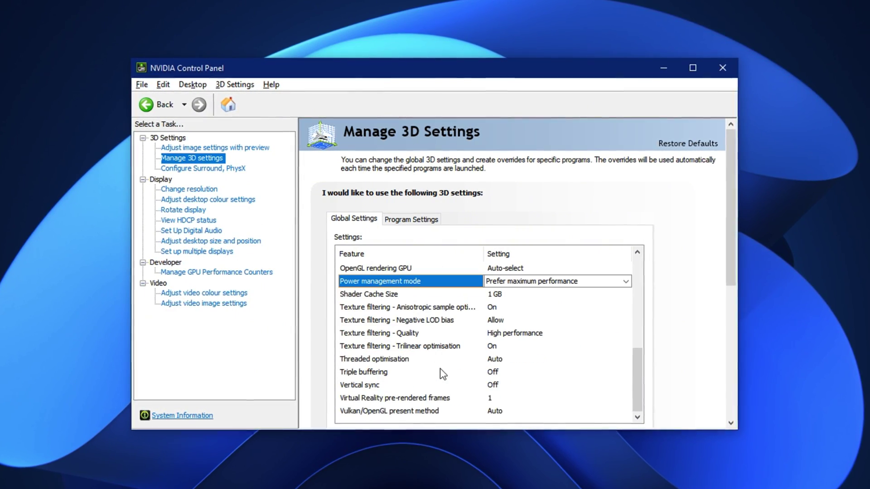
{"action": "left_click", "coordinate": [396, 336]}
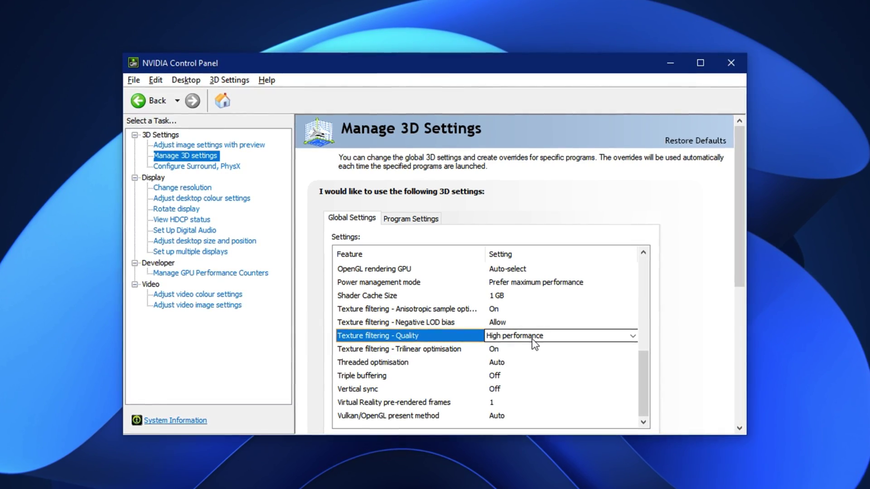
{"action": "left_click", "coordinate": [532, 339]}
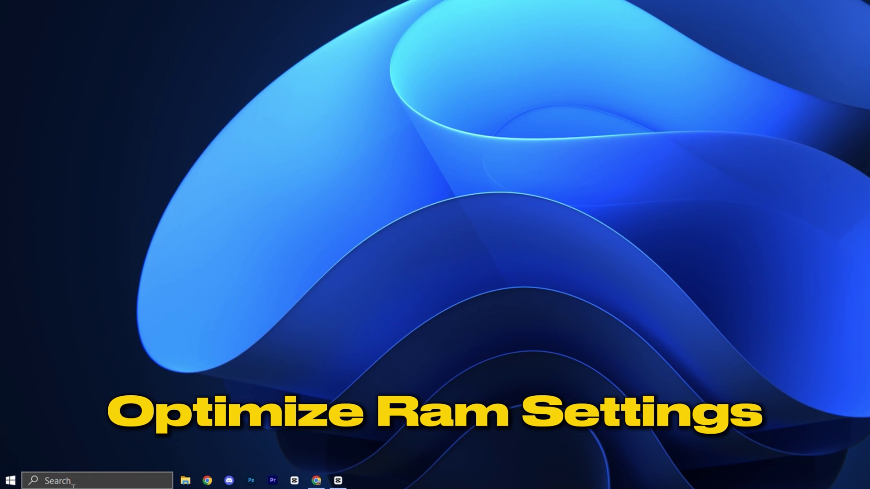
Search 'advanced sy' to open System Properties and centre its window.
{"action": "key", "text": "super+s"}
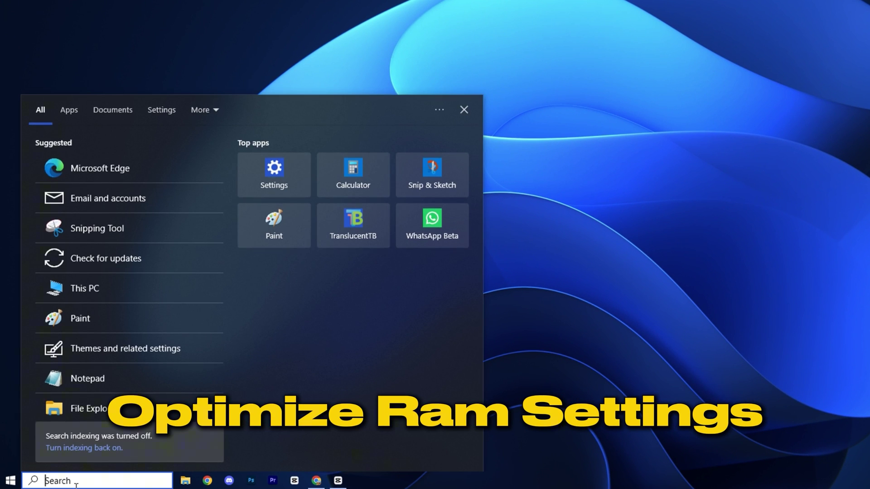
{"action": "type", "text": "advanced sy"}
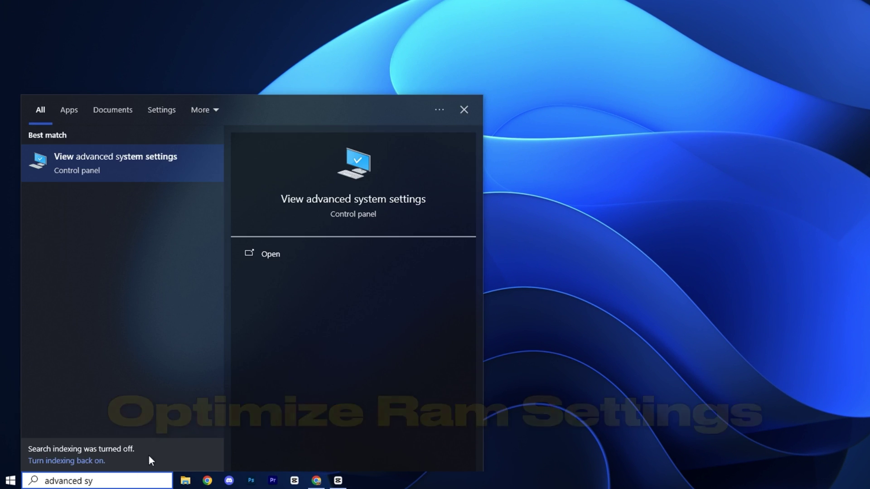
{"action": "left_click", "coordinate": [152, 175]}
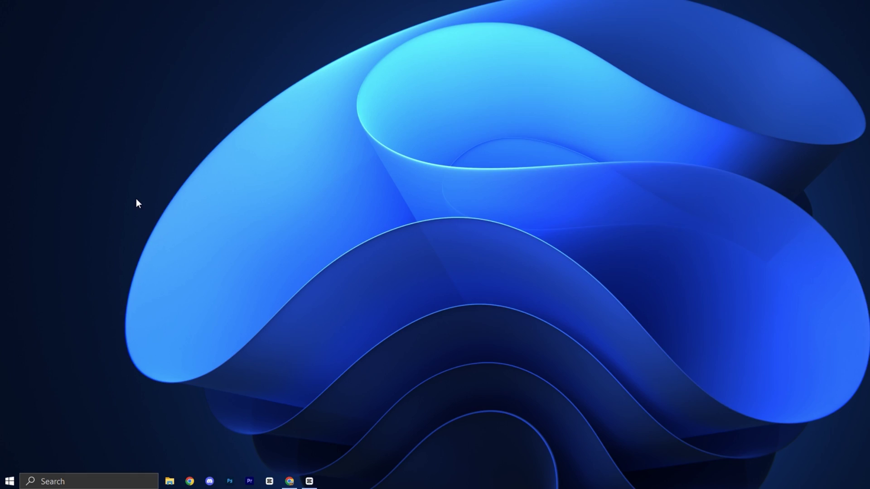
{"action": "left_click_drag", "start_coordinate": [130, 62], "coordinate": [384, 107]}
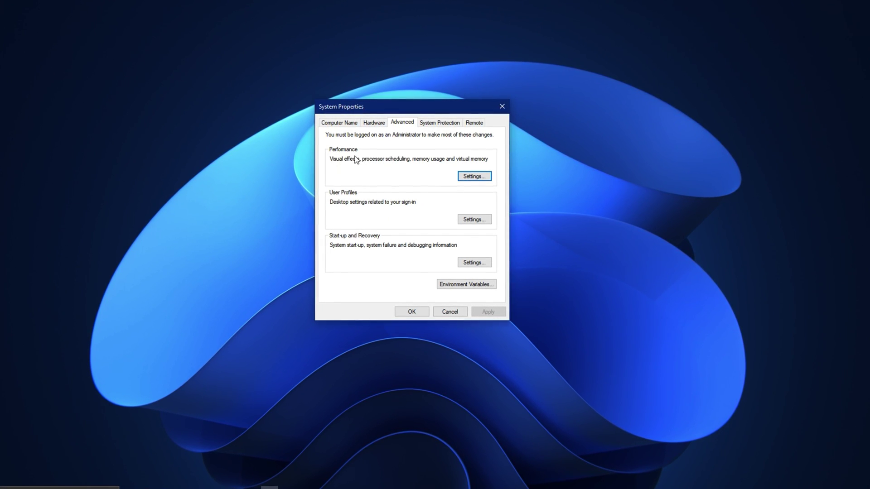
Show the Performance Options Advanced page with Programs scheduling and an 8000 MB paging file.
{"action": "left_click", "coordinate": [476, 176]}
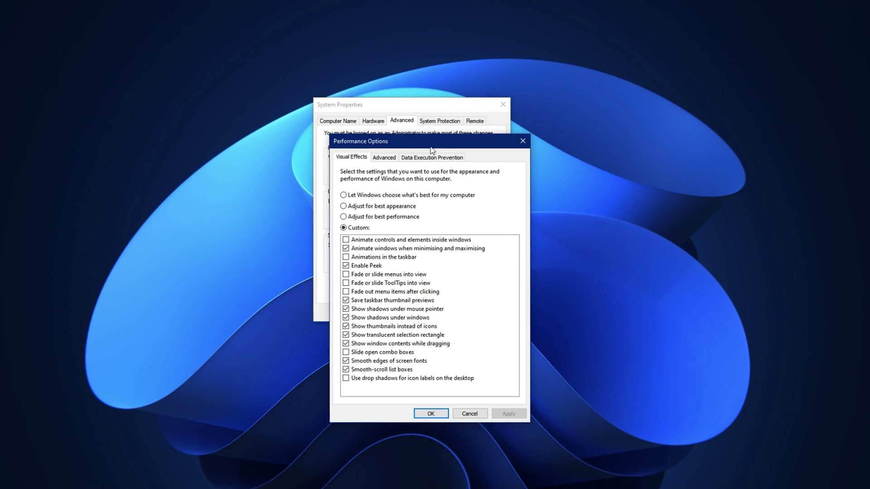
{"action": "left_click_drag", "start_coordinate": [416, 140], "coordinate": [398, 104]}
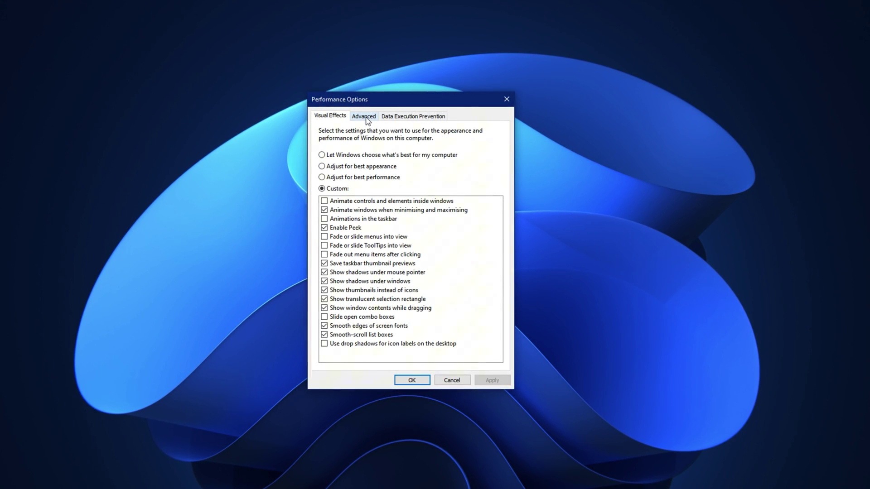
{"action": "left_click", "coordinate": [365, 116]}
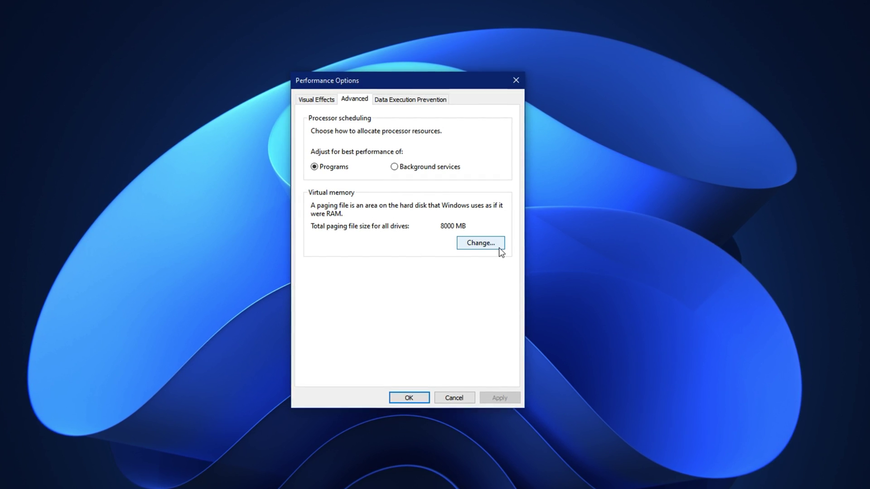
In Virtual Memory, set drive C:'s initial paging size to 1361 MB and select the 16000 maximum.
{"action": "left_click", "coordinate": [474, 247]}
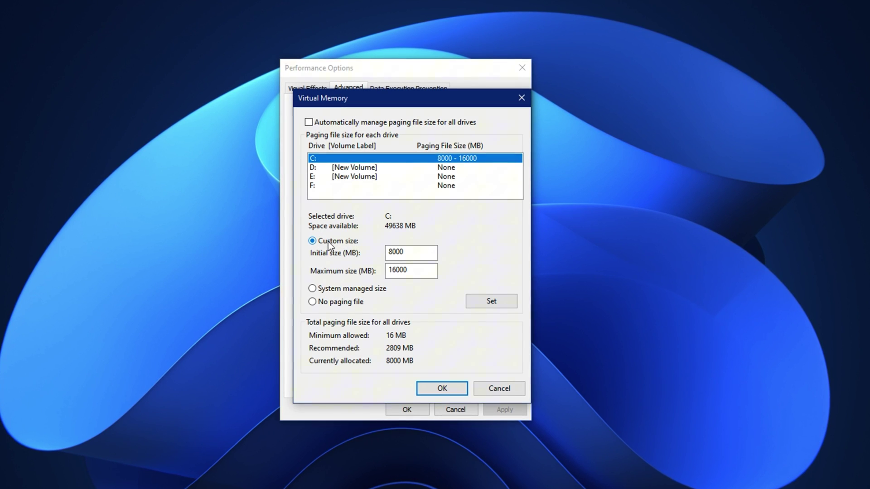
{"action": "double_click", "coordinate": [421, 253]}
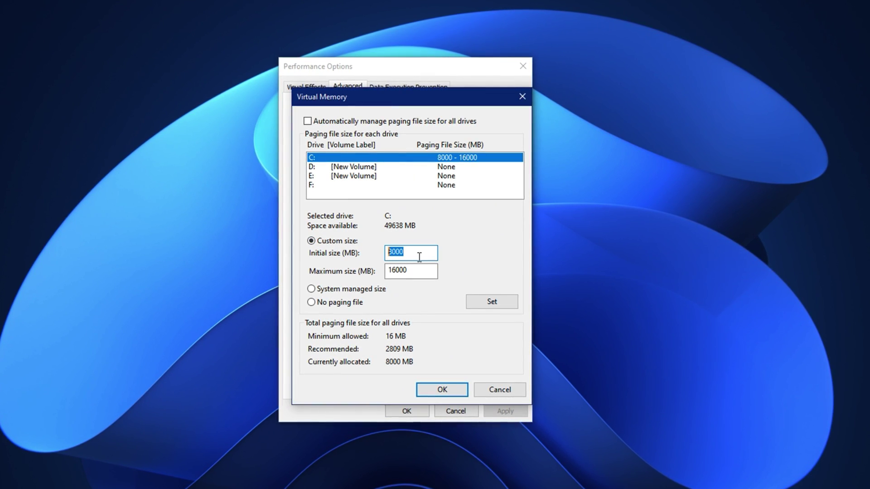
{"action": "type", "text": "1361"}
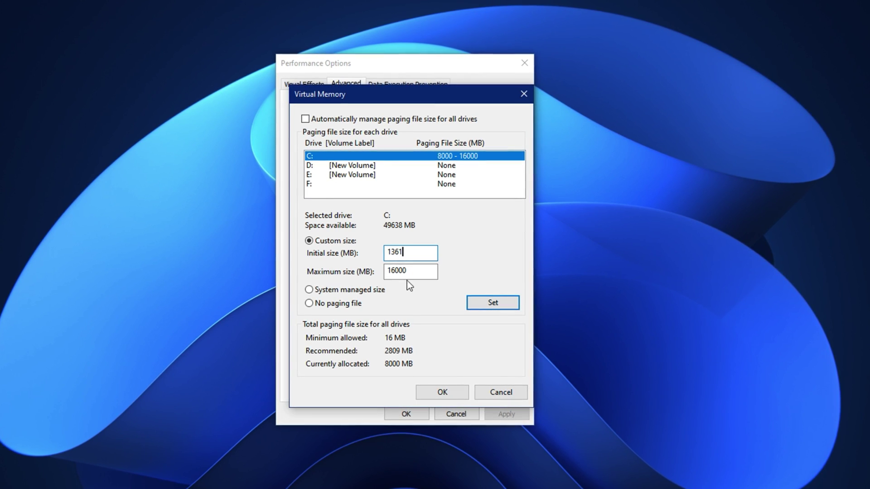
{"action": "double_click", "coordinate": [415, 271]}
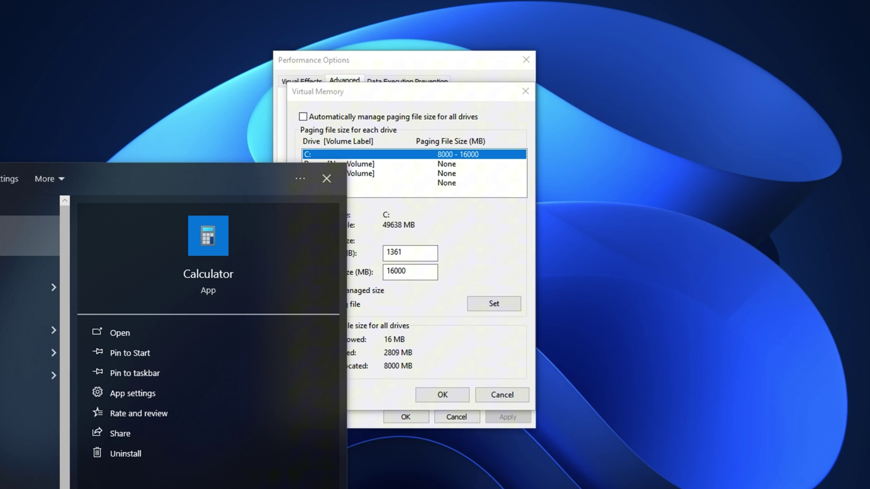
Launch Calculator and check installed RAM on the About page, then close Settings.
{"action": "key", "text": "Return"}
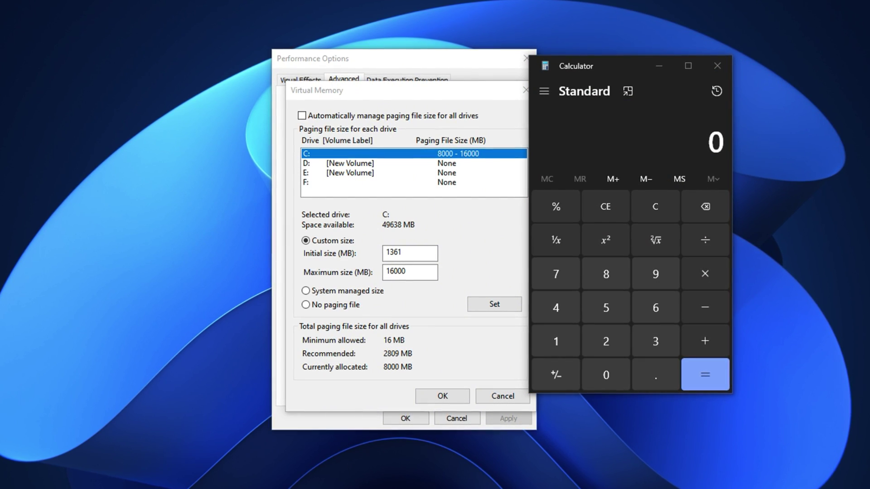
{"action": "key", "text": "super+Pause"}
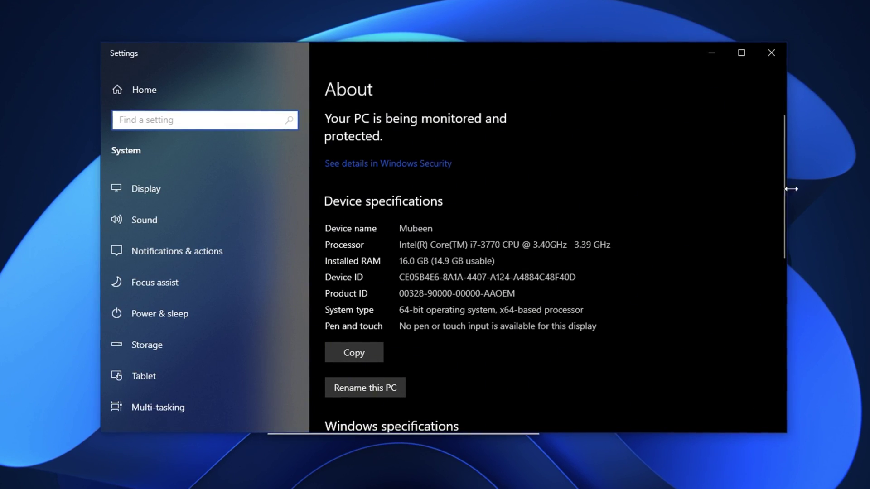
{"action": "left_click", "coordinate": [771, 52]}
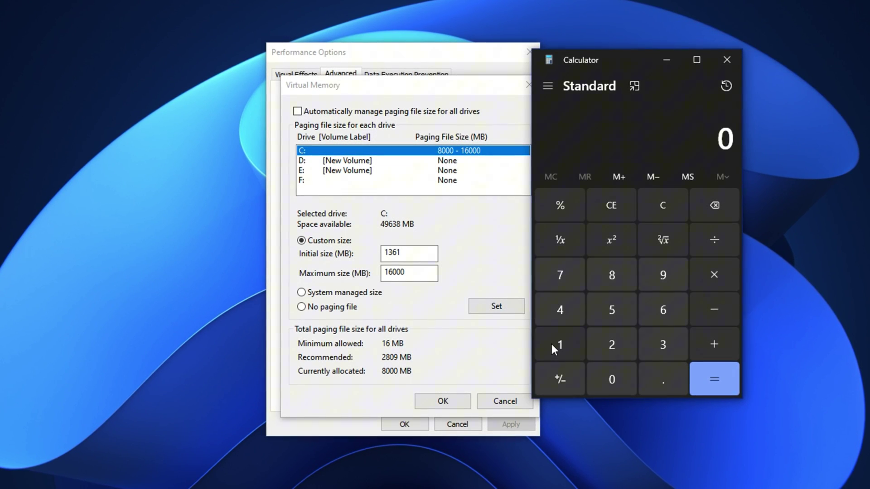
Calculate 16 × 1024 = 16,384, halve it to 8,192, then clear the display.
{"action": "left_click", "coordinate": [552, 344]}
{"action": "left_click", "coordinate": [665, 312]}
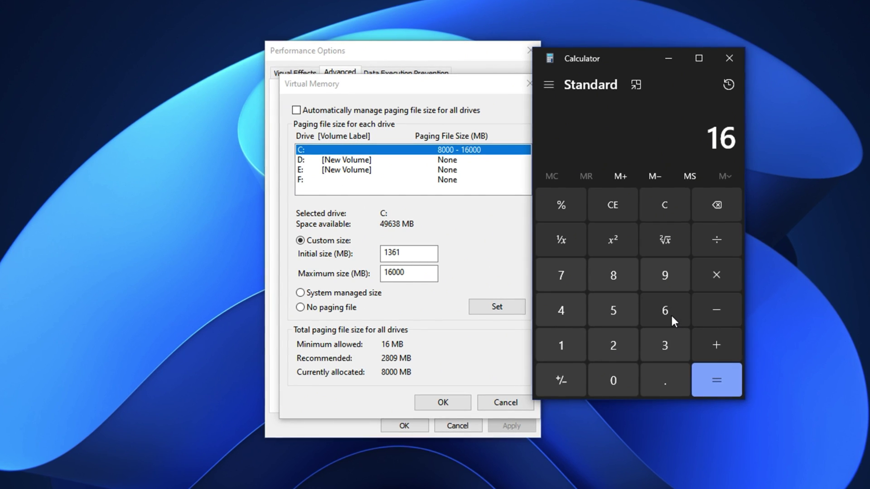
{"action": "left_click", "coordinate": [718, 276]}
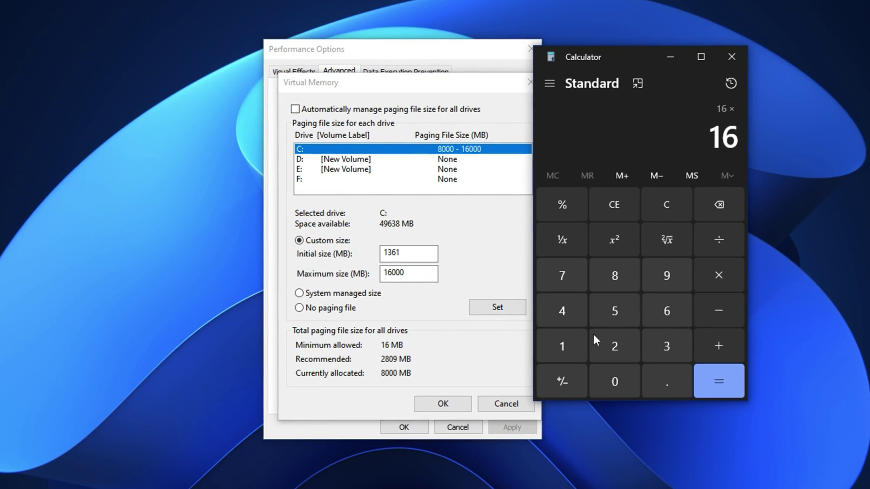
{"action": "left_click", "coordinate": [585, 346]}
{"action": "left_click", "coordinate": [615, 353]}
{"action": "left_click", "coordinate": [568, 315]}
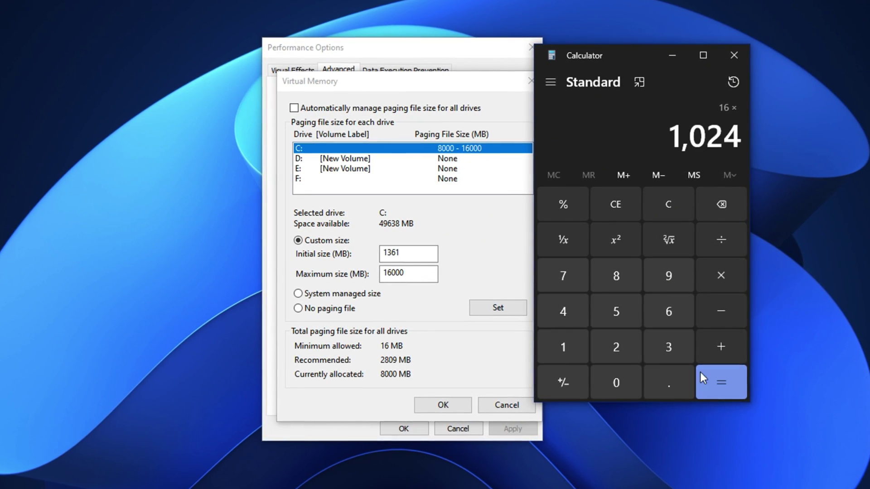
{"action": "left_click", "coordinate": [709, 382]}
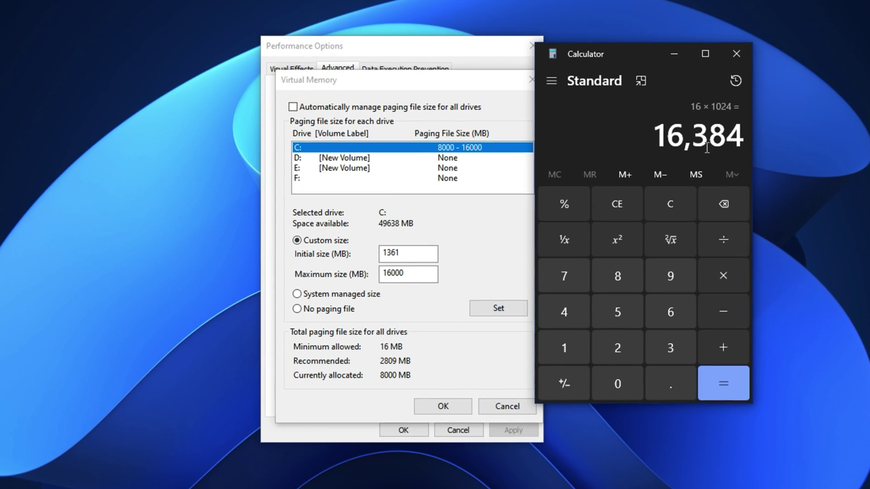
{"action": "left_click", "coordinate": [736, 246]}
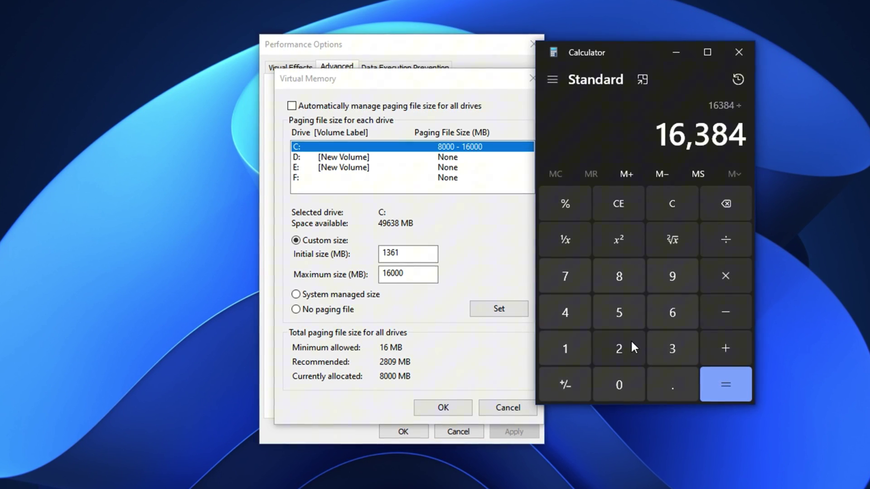
{"action": "left_click", "coordinate": [629, 345]}
{"action": "left_click", "coordinate": [725, 384]}
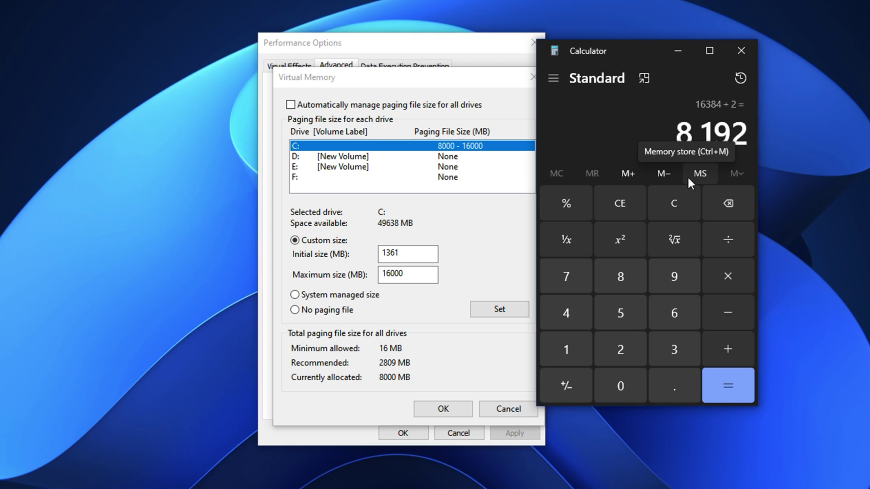
{"action": "key", "text": "Escape"}
Replace drive C:'s 16000 MB maximum paging size with 8192 and close Calculator.
{"action": "left_click_drag", "start_coordinate": [425, 273], "coordinate": [349, 281]}
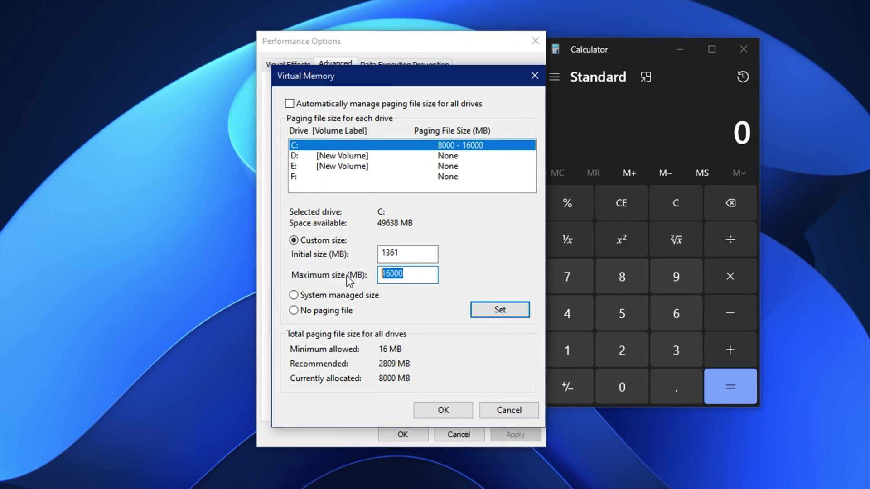
{"action": "type", "text": "81"}
{"action": "type", "text": "9"}
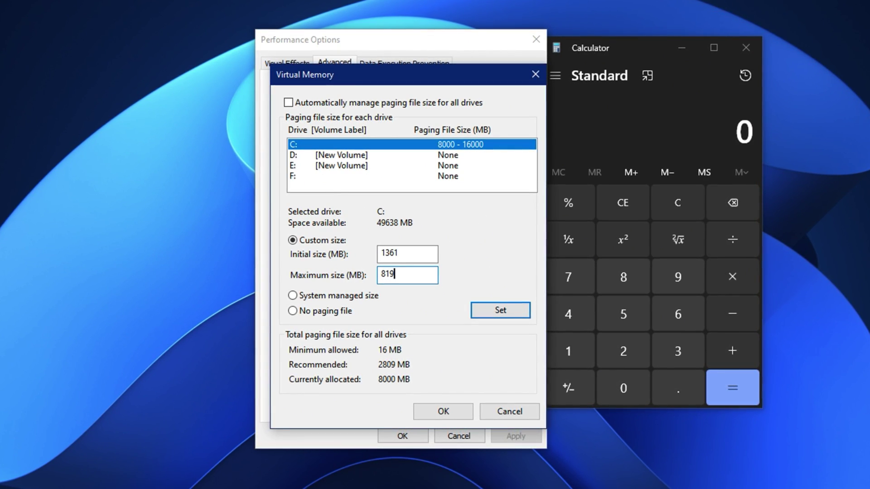
{"action": "type", "text": "2"}
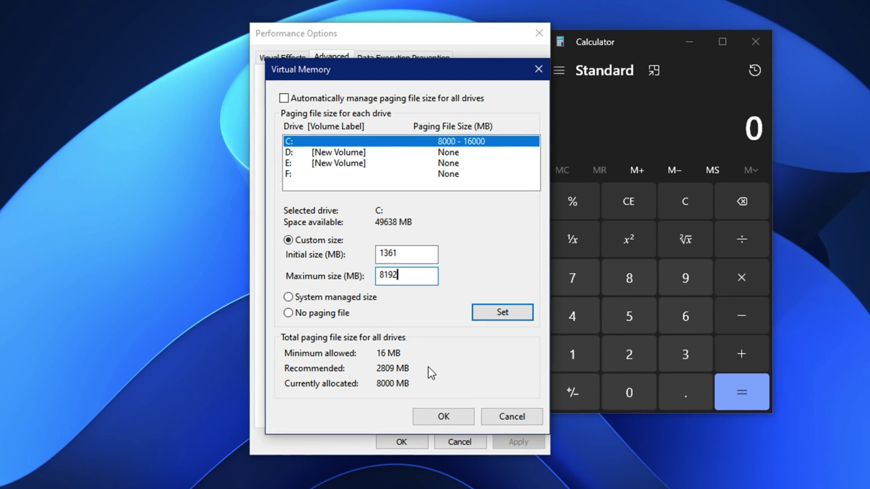
{"action": "left_click", "coordinate": [755, 41]}
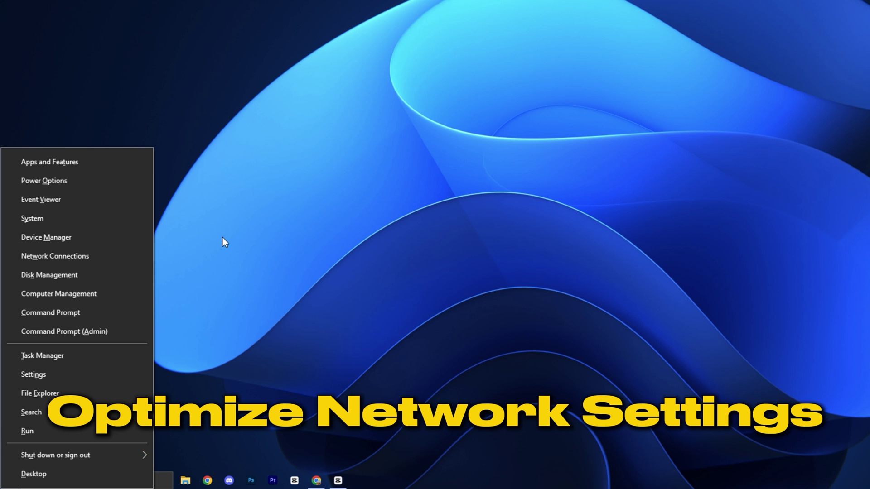
Open Device Manager, expand Network adapters and right-click the Intel 82579LM Gigabit adapter.
{"action": "left_click", "coordinate": [44, 238]}
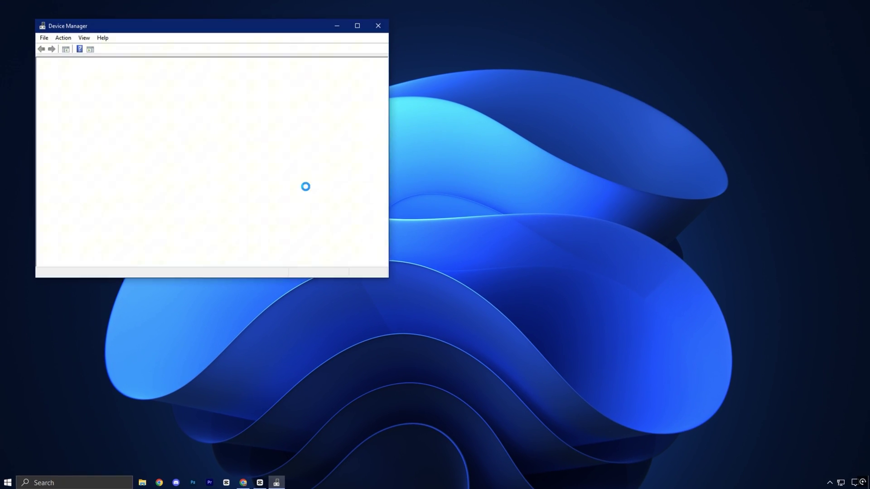
{"action": "left_click_drag", "start_coordinate": [167, 31], "coordinate": [402, 120]}
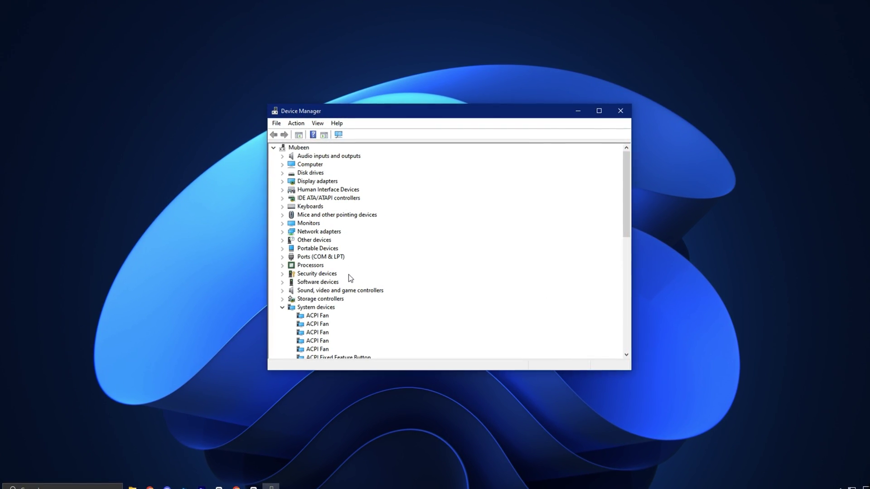
{"action": "double_click", "coordinate": [326, 231]}
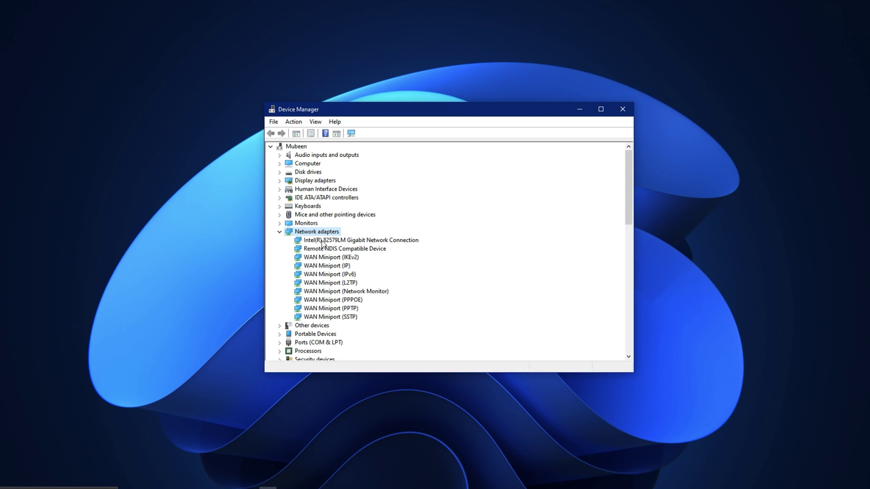
{"action": "left_click", "coordinate": [355, 241]}
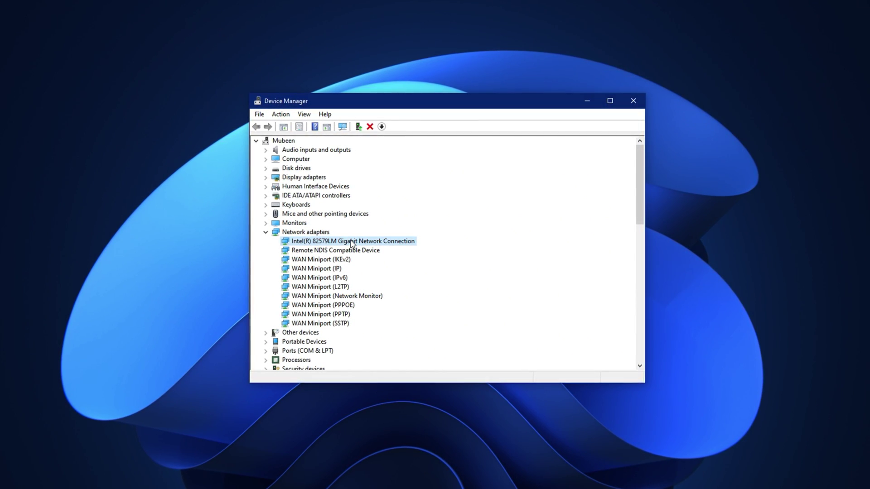
{"action": "right_click", "coordinate": [351, 244]}
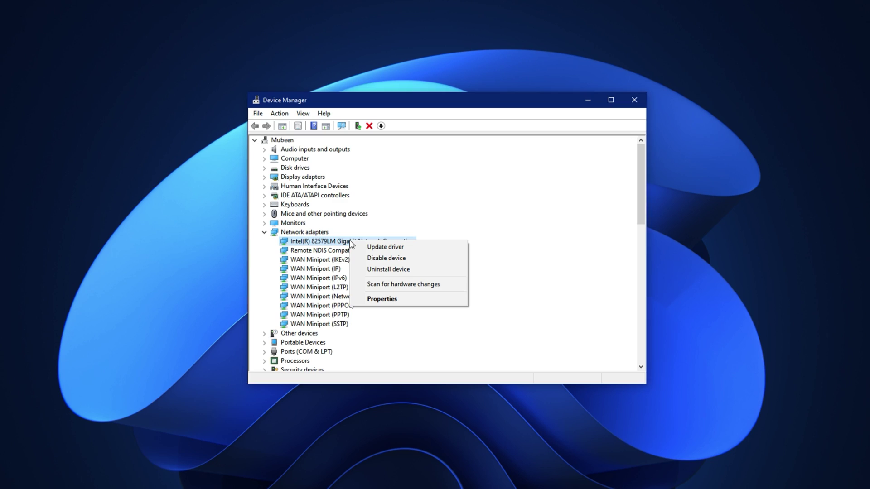
Open the Intel adapter's advanced properties and inspect the TCP Checksum and Large Send Offload V2 entries.
{"action": "left_click", "coordinate": [373, 299]}
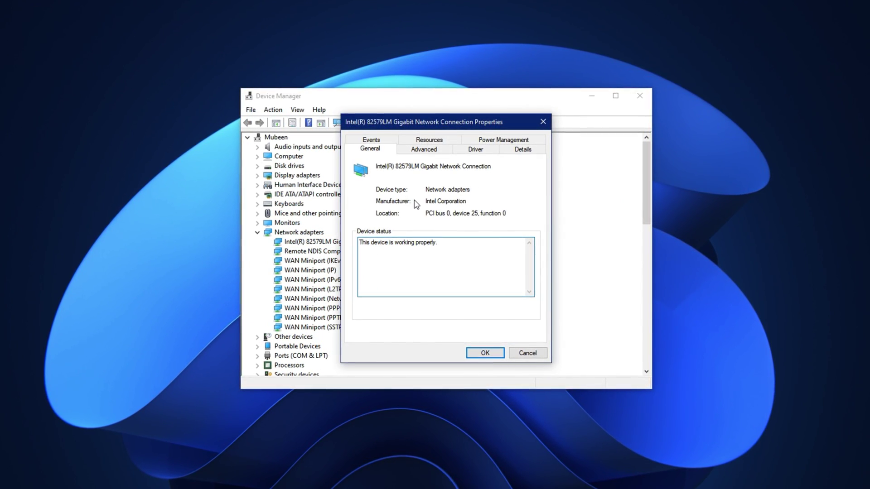
{"action": "left_click", "coordinate": [429, 151]}
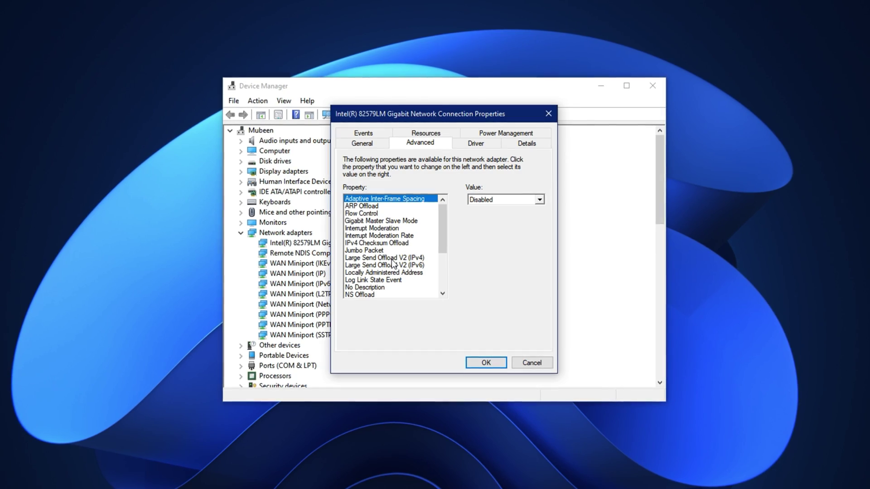
{"action": "scroll", "coordinate": [393, 265], "scroll_direction": "down", "scroll_amount": 2}
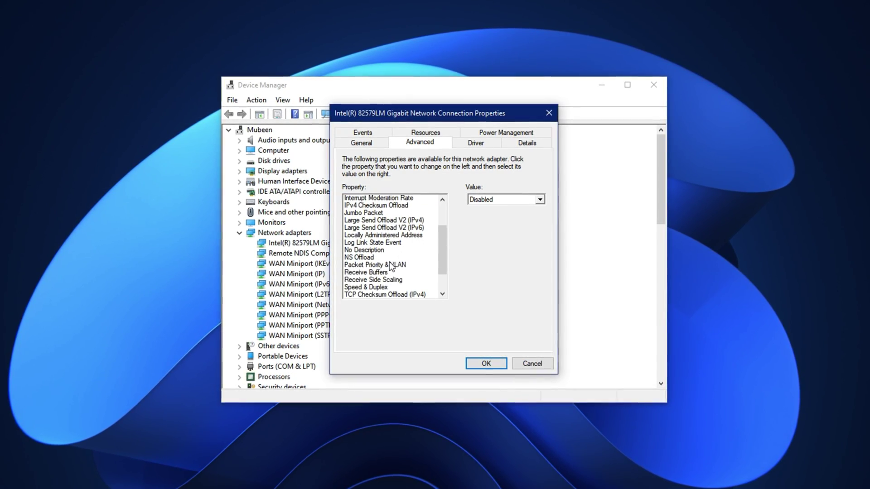
{"action": "scroll", "coordinate": [391, 266], "scroll_direction": "down", "scroll_amount": 1}
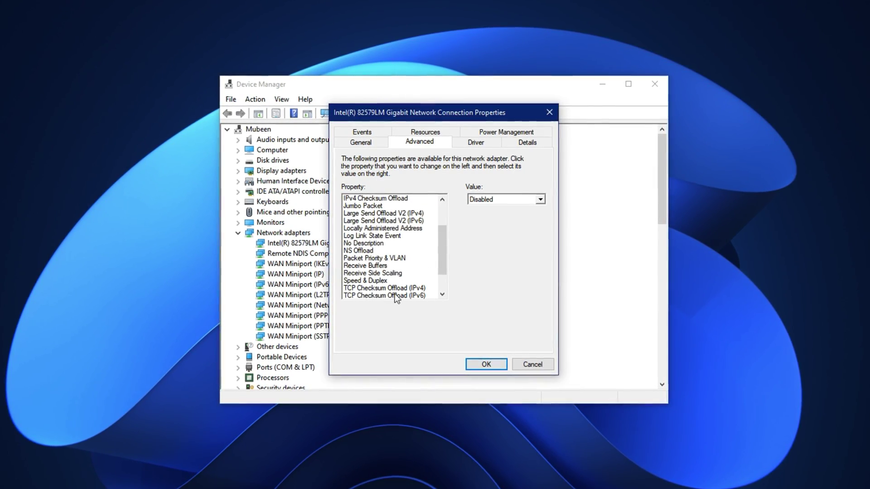
{"action": "left_click", "coordinate": [379, 289]}
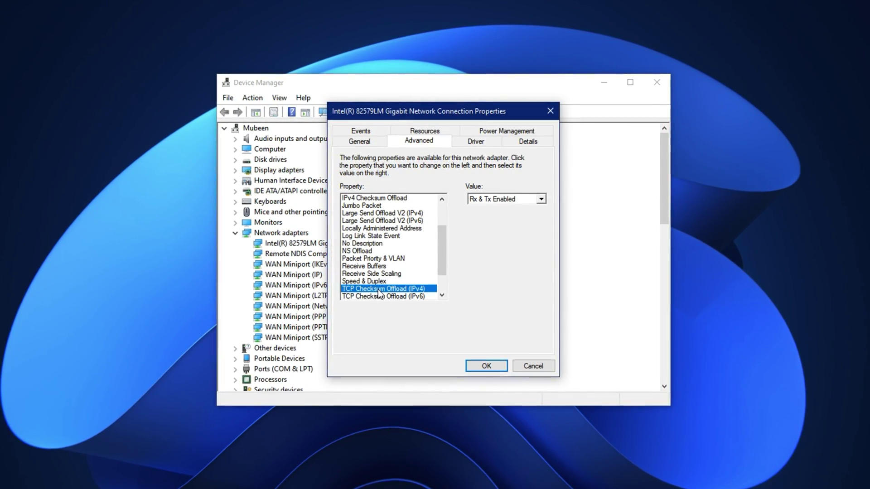
{"action": "left_click", "coordinate": [410, 296]}
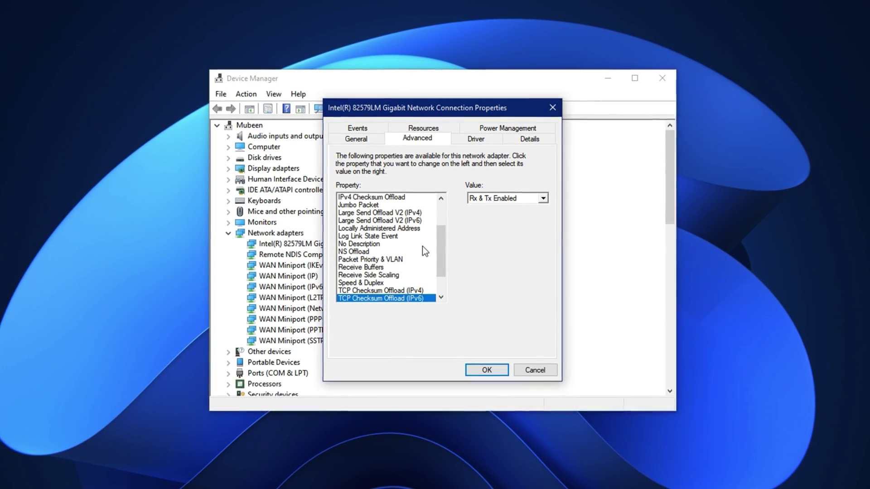
{"action": "left_click", "coordinate": [379, 212]}
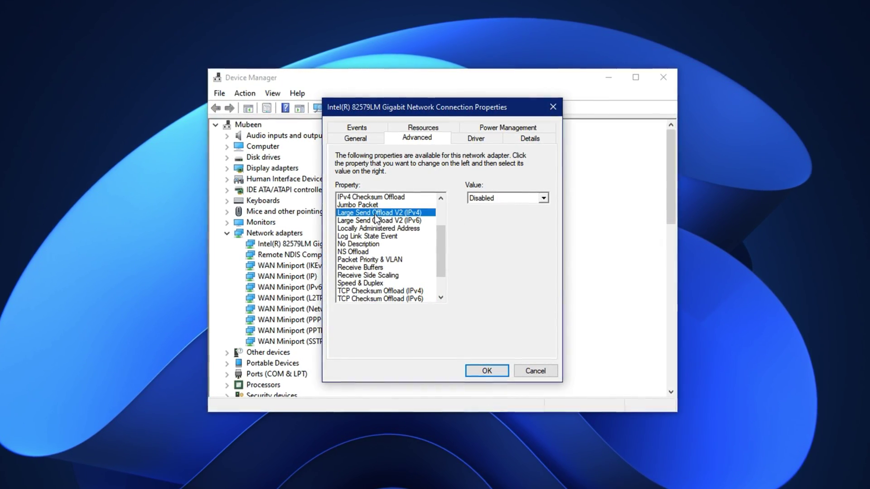
{"action": "left_click", "coordinate": [376, 220]}
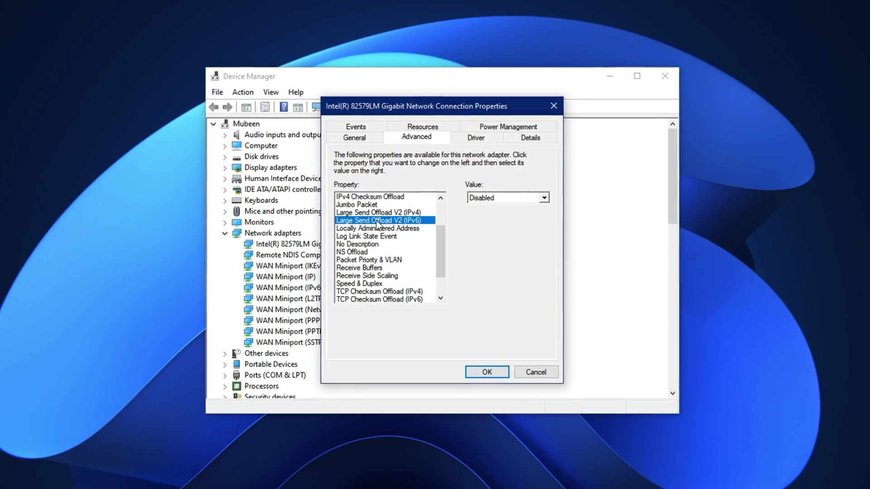
Set TCP Checksum Offload (IPv4) and (IPv6) to Disabled and verify the offload values.
{"action": "left_click", "coordinate": [380, 291]}
{"action": "left_click", "coordinate": [485, 197]}
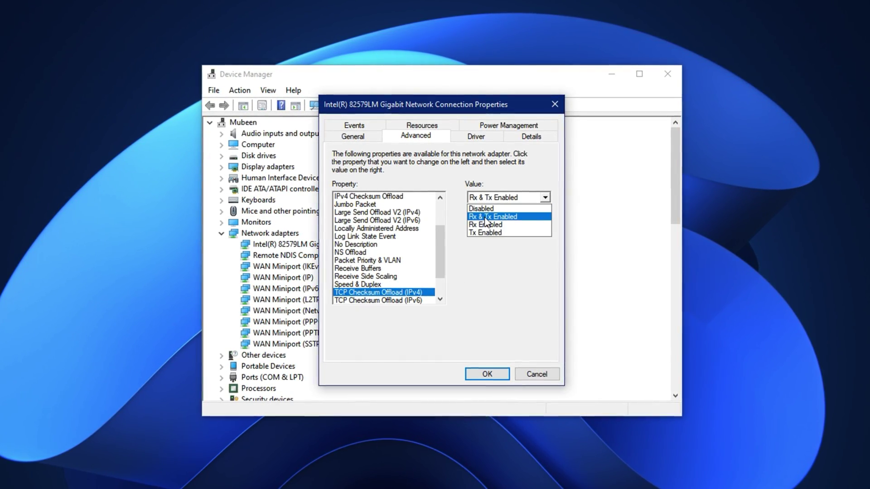
{"action": "left_click", "coordinate": [482, 205]}
{"action": "left_click", "coordinate": [381, 301]}
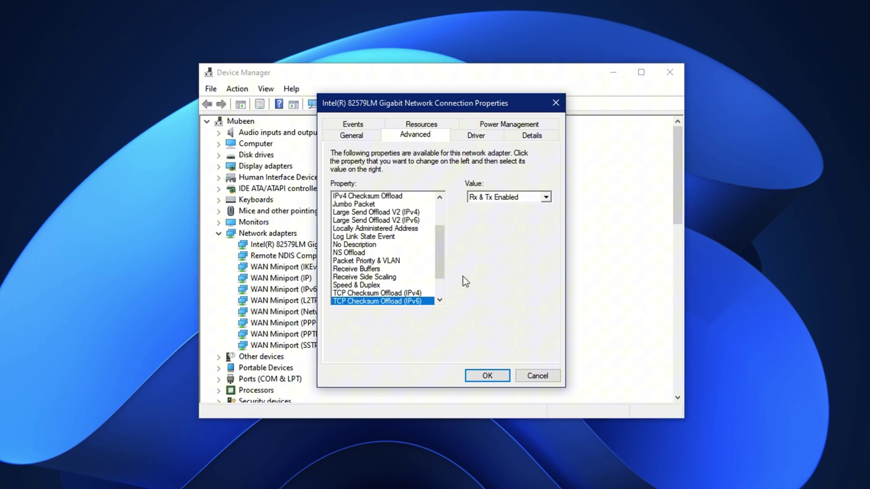
{"action": "left_click", "coordinate": [481, 197]}
{"action": "left_click", "coordinate": [479, 209]}
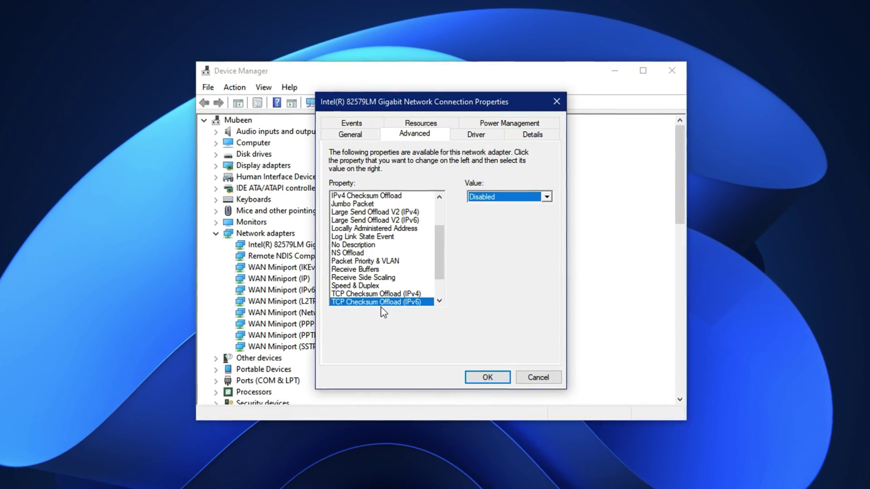
{"action": "left_click", "coordinate": [376, 212]}
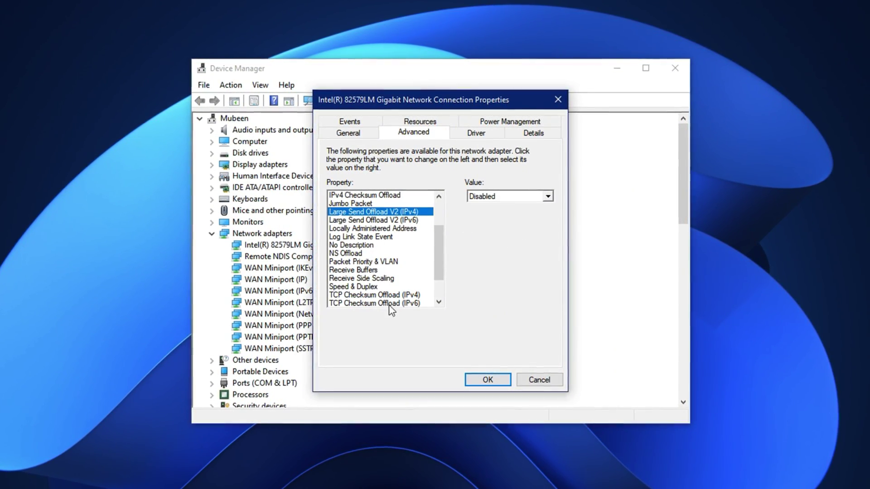
{"action": "left_click", "coordinate": [388, 296]}
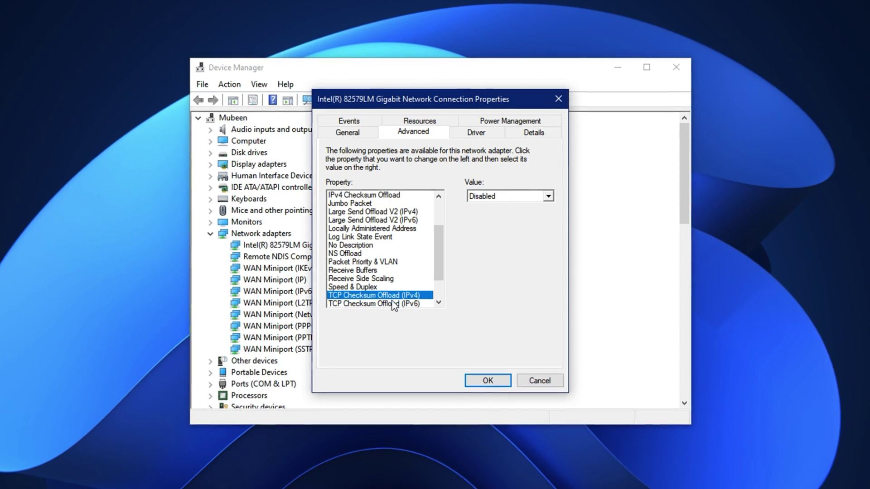
{"action": "left_click", "coordinate": [390, 303]}
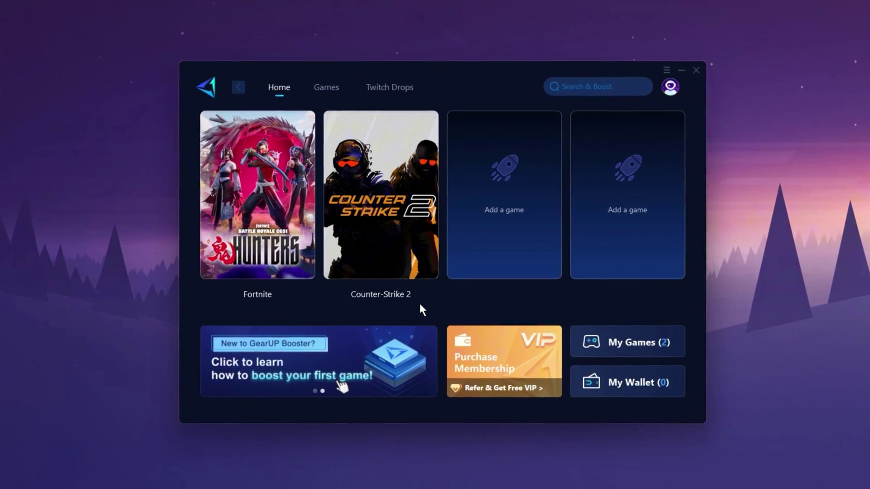
Boost Counter-Strike 2 from its card on the GearUP Booster Home tab.
{"action": "mouse_move", "coordinate": [399, 266]}
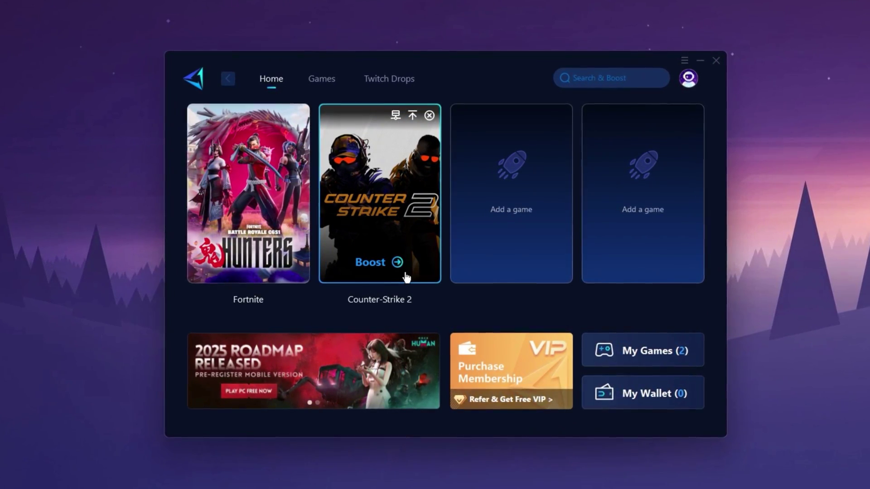
{"action": "left_click", "coordinate": [401, 271]}
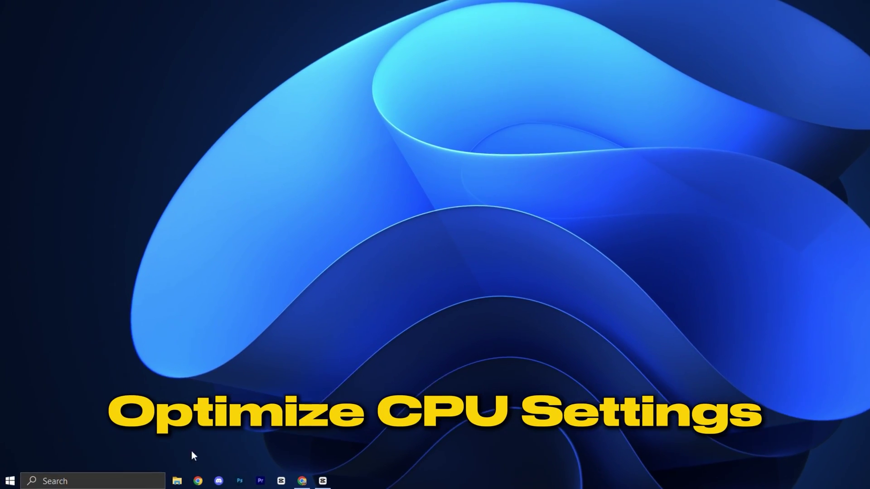
Search for POWER and make High performance the active power plan in Power Options.
{"action": "left_click", "coordinate": [120, 481]}
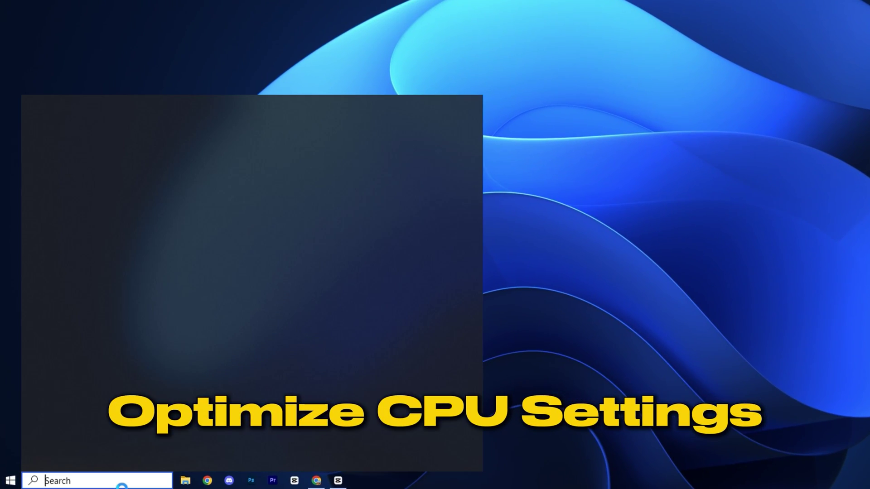
{"action": "type", "text": "POWER"}
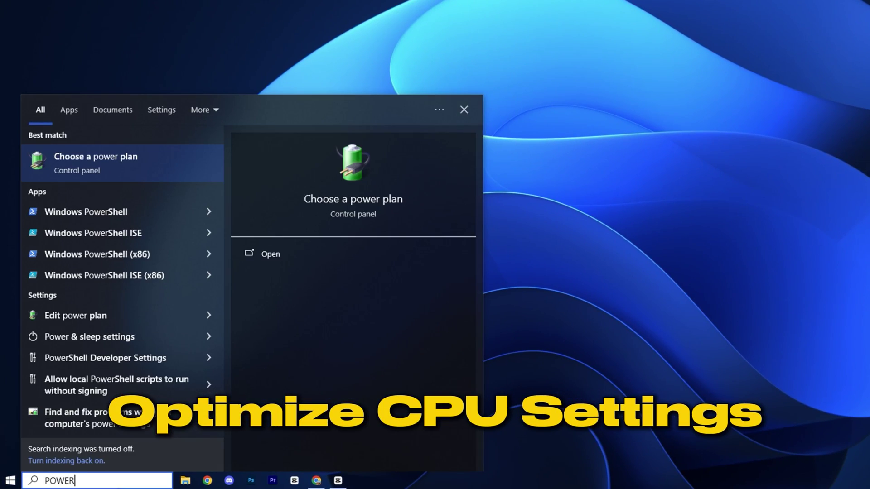
{"action": "left_click", "coordinate": [151, 164]}
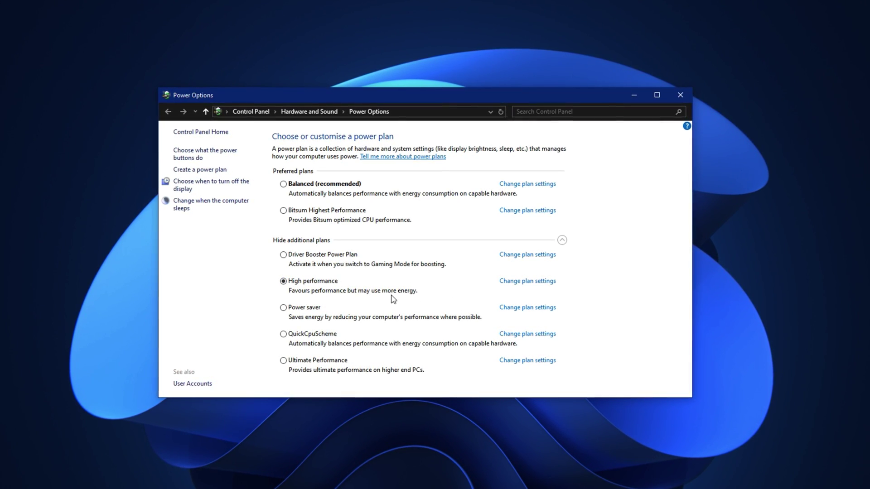
In High performance's advanced power settings, set PCI Express Link State Power Management to Off.
{"action": "left_click", "coordinate": [525, 283]}
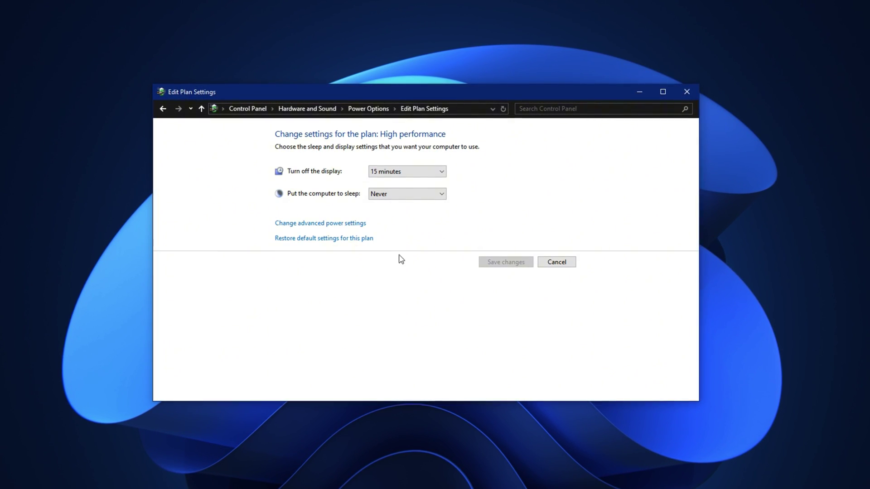
{"action": "left_click", "coordinate": [312, 224]}
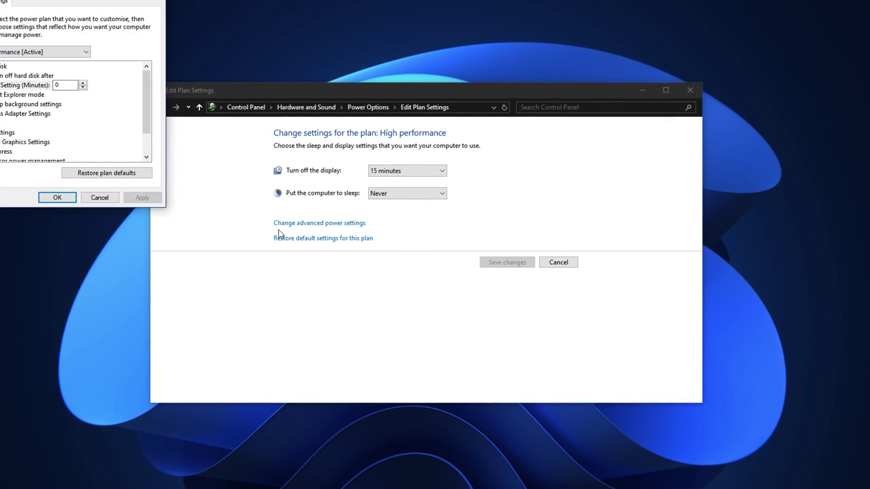
{"action": "left_click_drag", "start_coordinate": [132, 54], "coordinate": [393, 114]}
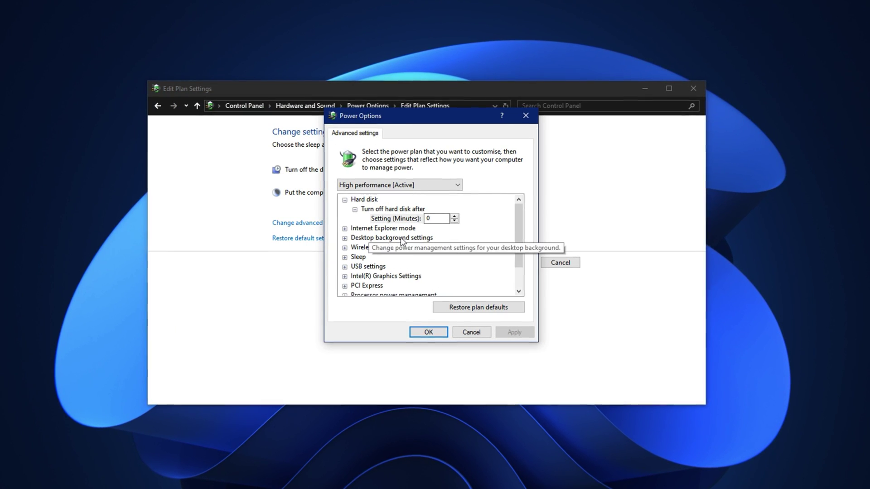
{"action": "scroll", "coordinate": [369, 273], "scroll_direction": "down", "scroll_amount": 1}
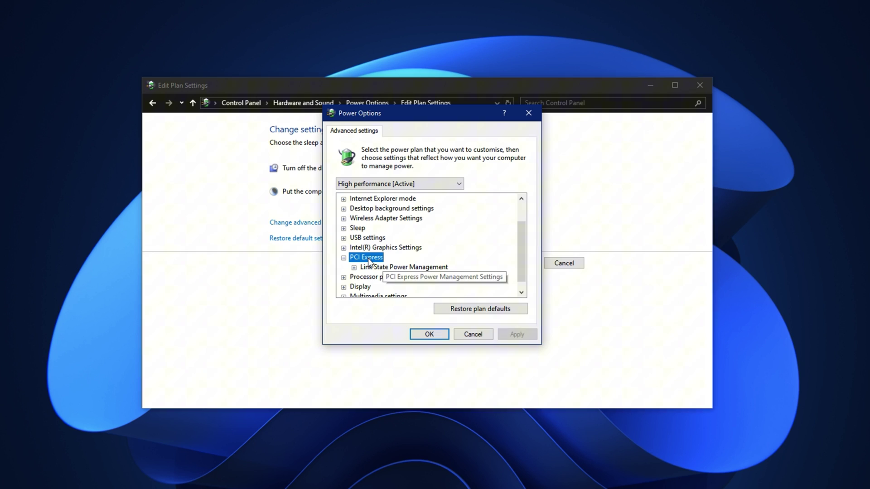
{"action": "double_click", "coordinate": [379, 267]}
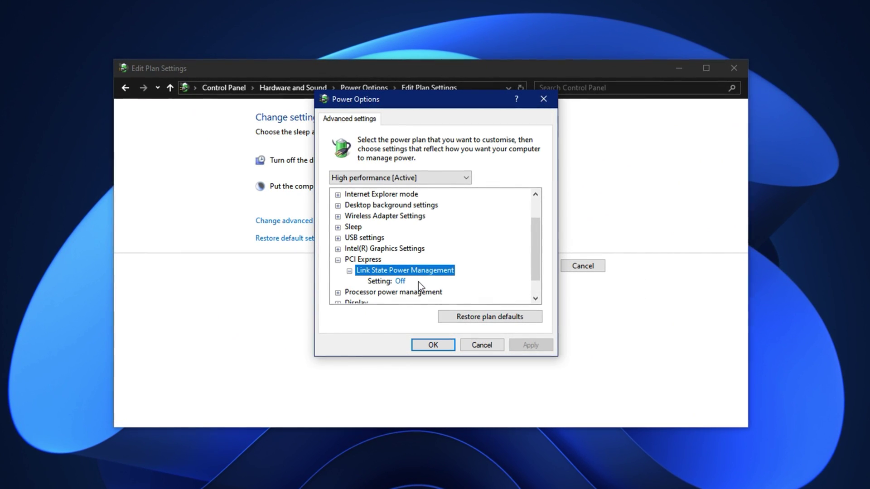
Set both processor core parking minimum cores values to 100%.
{"action": "scroll", "coordinate": [418, 282], "scroll_direction": "down", "scroll_amount": 1}
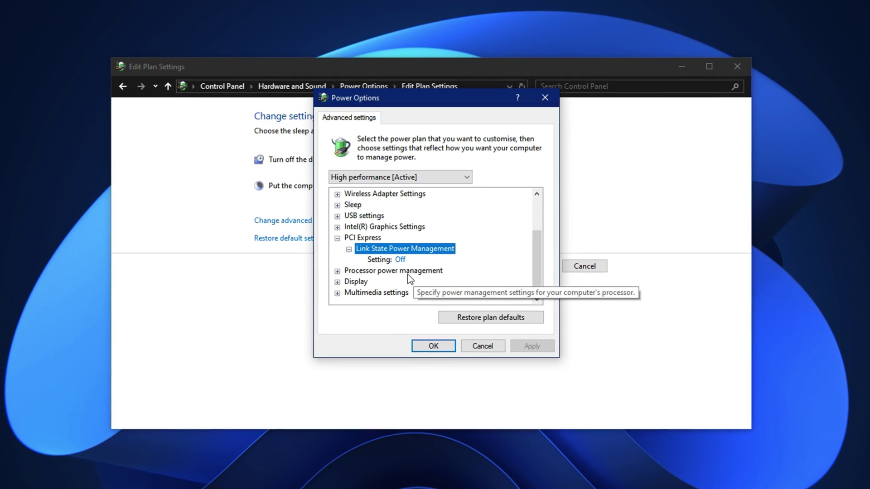
{"action": "double_click", "coordinate": [407, 274]}
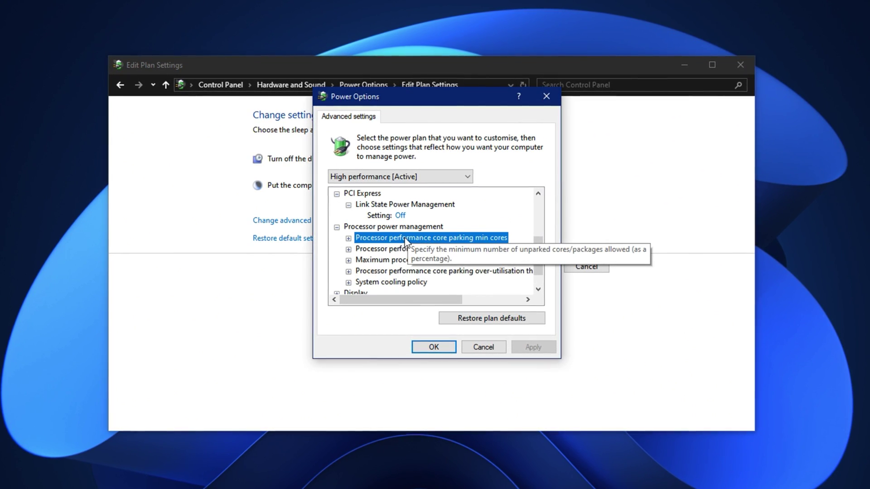
{"action": "double_click", "coordinate": [404, 238]}
{"action": "double_click", "coordinate": [405, 259]}
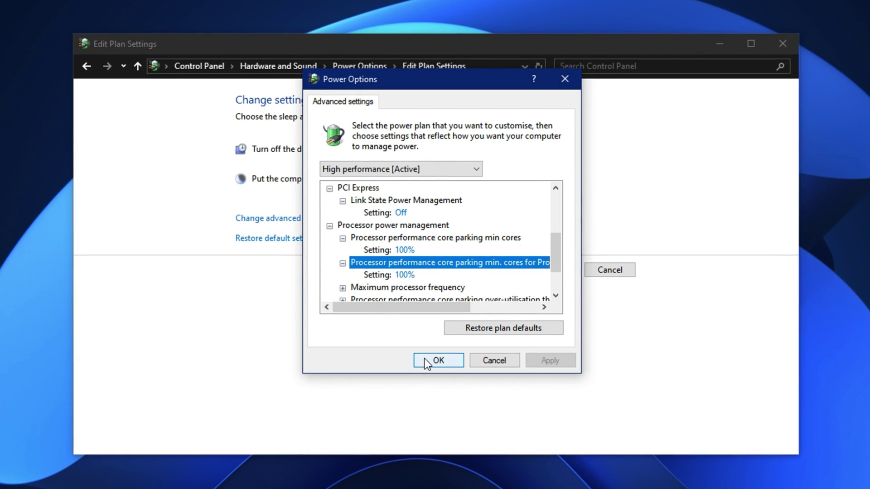
Apply the advanced settings, return to the power plans list and bring up the Run dialog.
{"action": "left_click", "coordinate": [436, 360]}
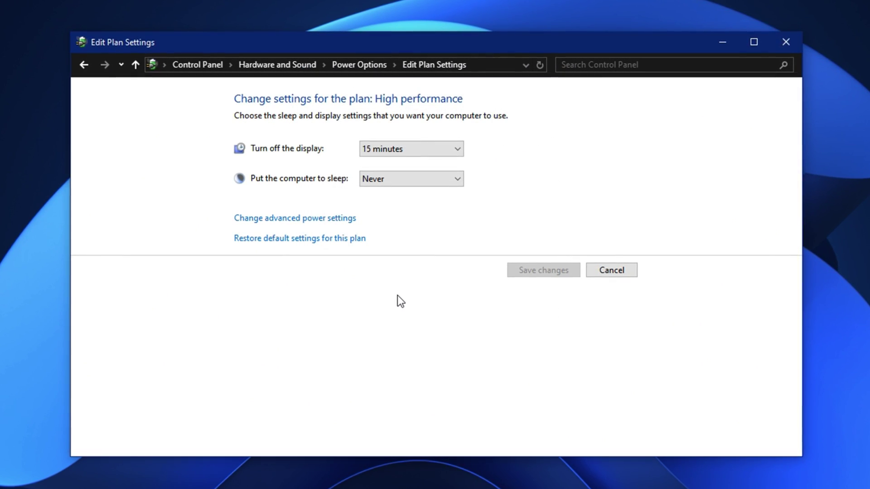
{"action": "key", "text": "alt+Left"}
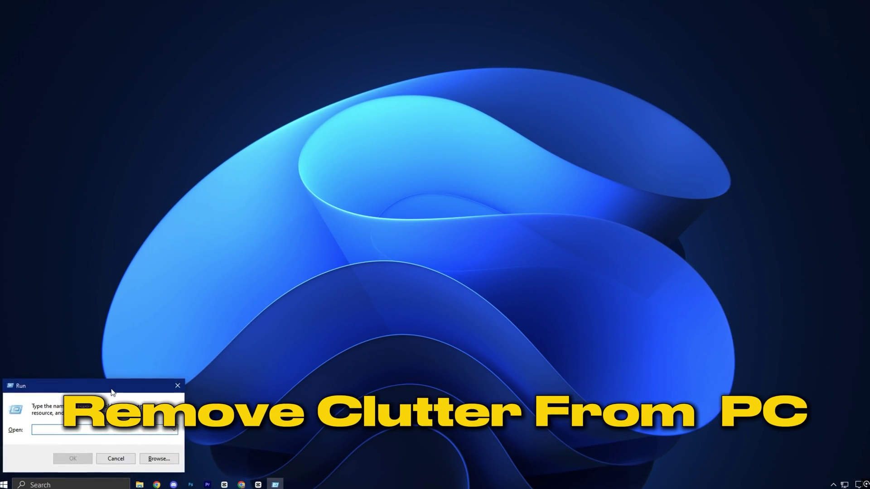
{"action": "left_click_drag", "start_coordinate": [113, 392], "coordinate": [426, 212]}
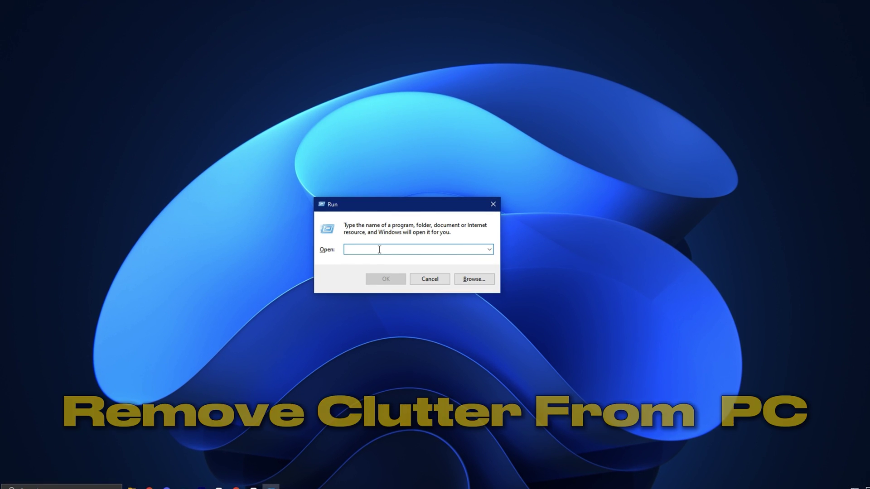
Open the Windows TEMP folder and delete all 13 files in it.
{"action": "type", "text": "TEM"}
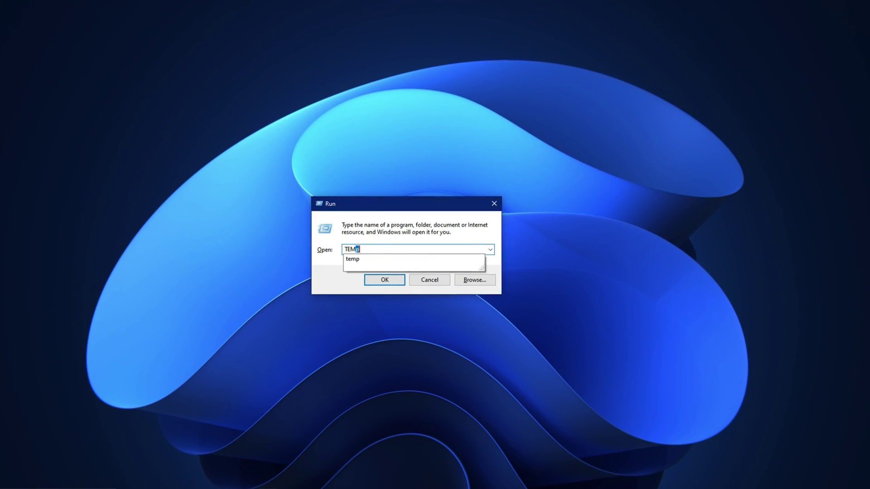
{"action": "type", "text": "P"}
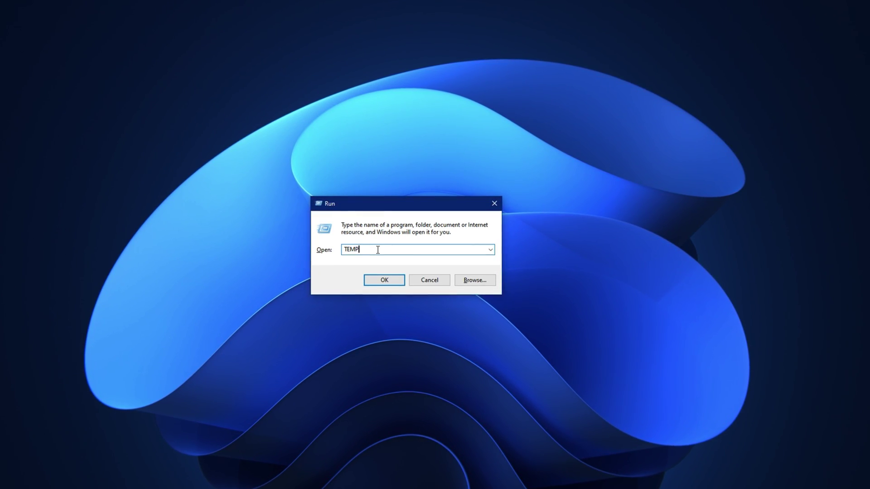
{"action": "left_click", "coordinate": [380, 278]}
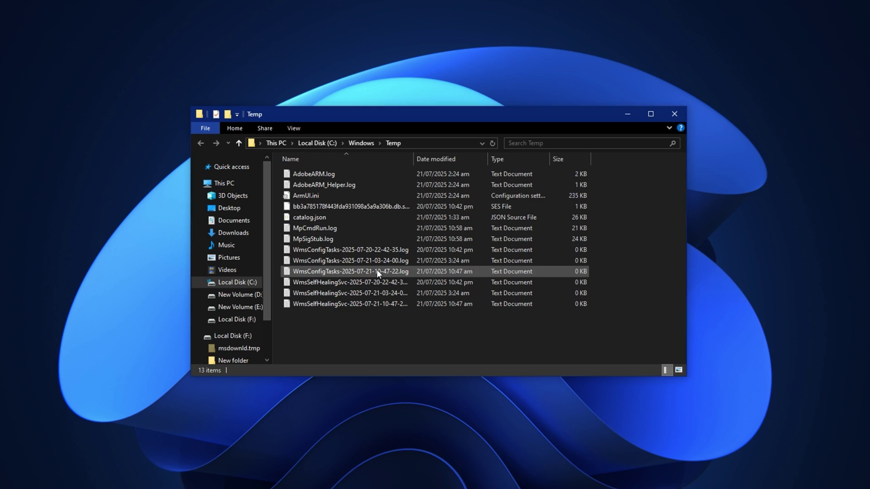
{"action": "key", "text": "ctrl+a"}
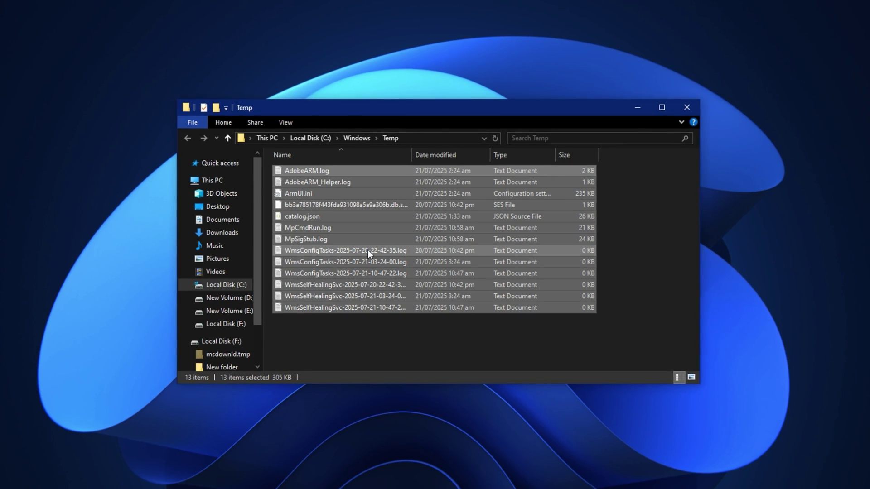
{"action": "key", "text": "shift+Delete"}
{"action": "left_click", "coordinate": [469, 255]}
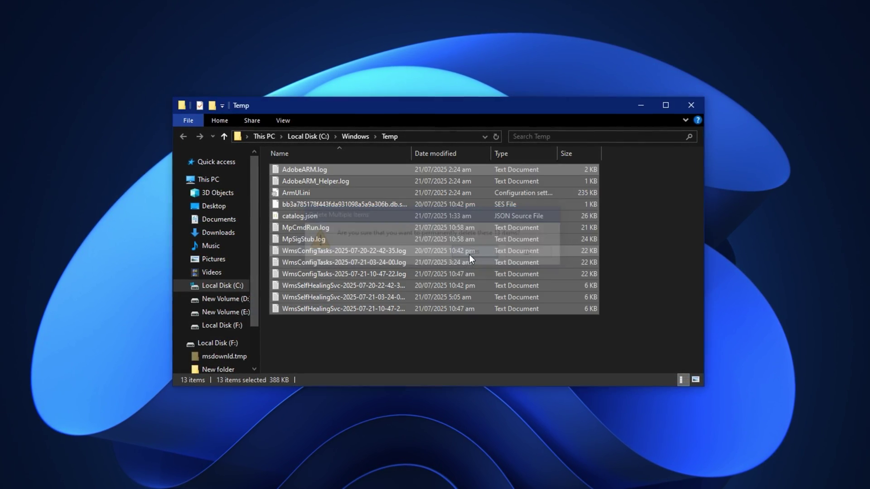
Skip every file still in use, then reopen the Run dialog.
{"action": "left_click_drag", "start_coordinate": [149, 100], "coordinate": [413, 157]}
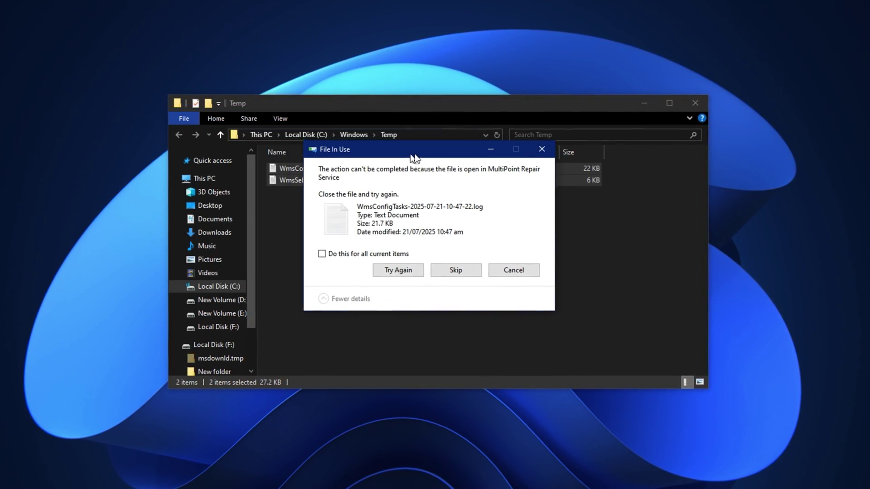
{"action": "left_click", "coordinate": [321, 254]}
{"action": "left_click", "coordinate": [452, 271]}
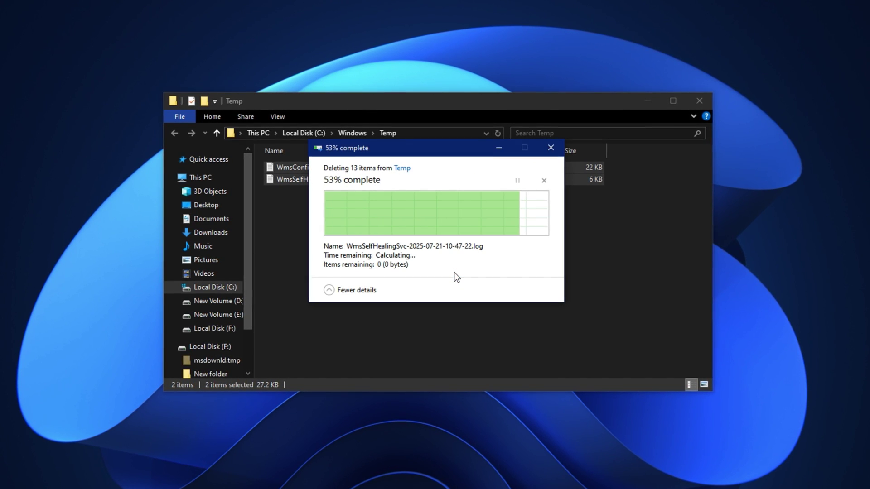
{"action": "left_click", "coordinate": [434, 238]}
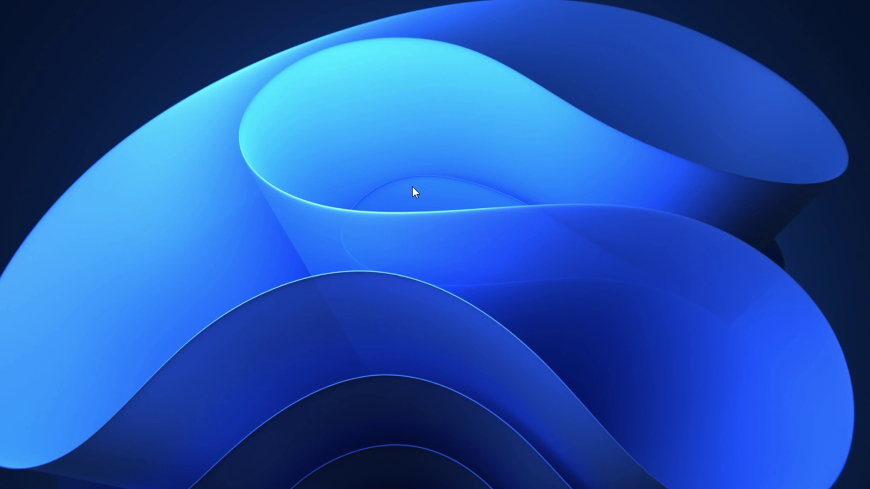
{"action": "key", "text": "super+r"}
Open %TEMP% and permanently delete all its items, skipping every item in use.
{"action": "left_click_drag", "start_coordinate": [27, 448], "coordinate": [445, 167]}
{"action": "type", "text": "%TEMP%"}
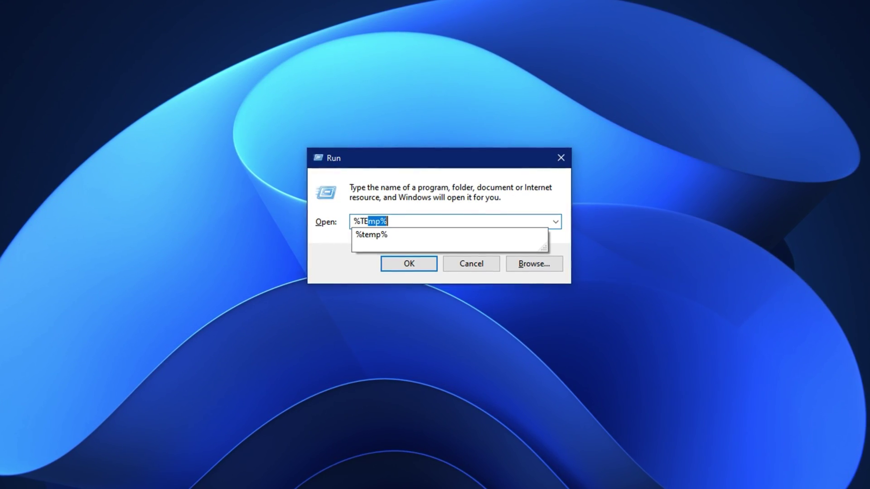
{"action": "left_click", "coordinate": [394, 220]}
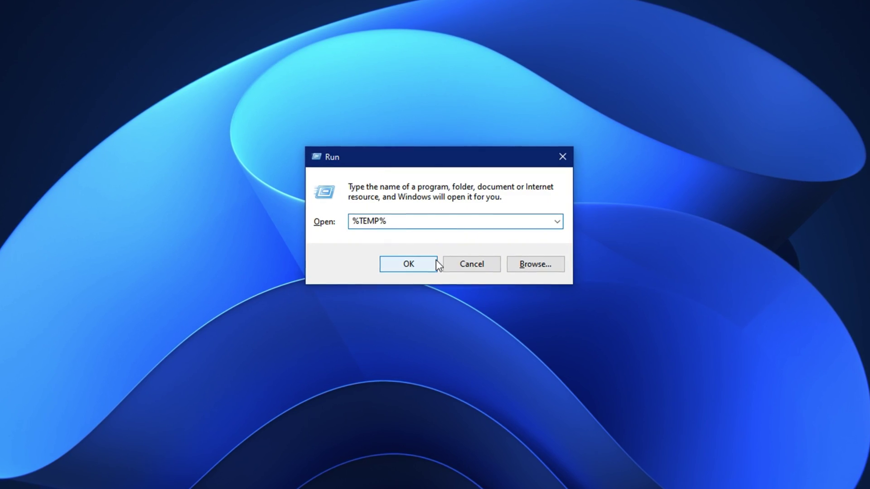
{"action": "left_click", "coordinate": [418, 262]}
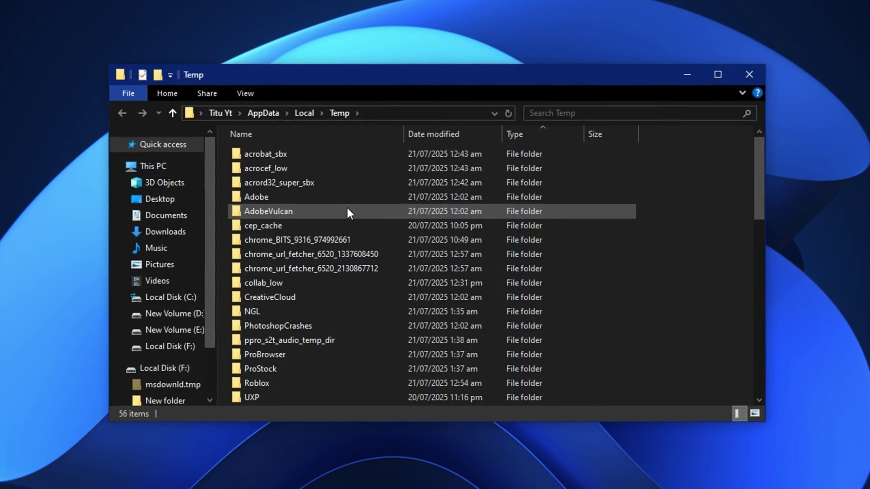
{"action": "scroll", "coordinate": [304, 271], "scroll_direction": "down", "scroll_amount": 12}
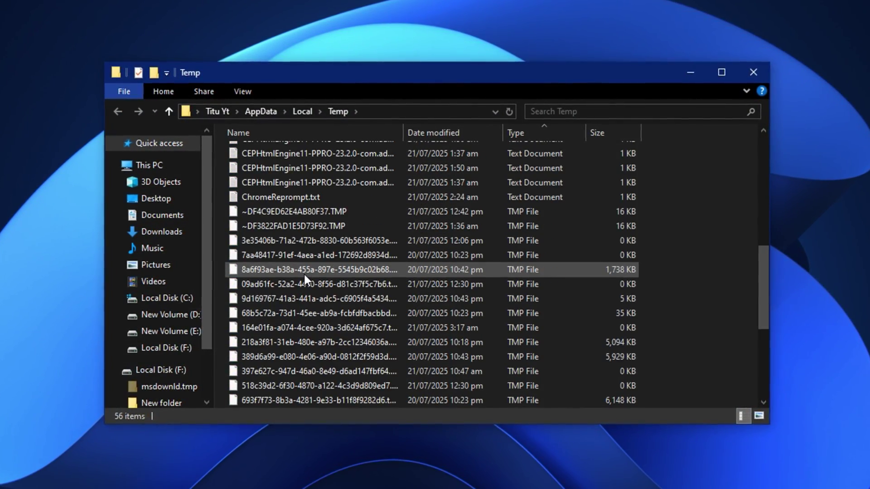
{"action": "scroll", "coordinate": [303, 273], "scroll_direction": "up", "scroll_amount": 12}
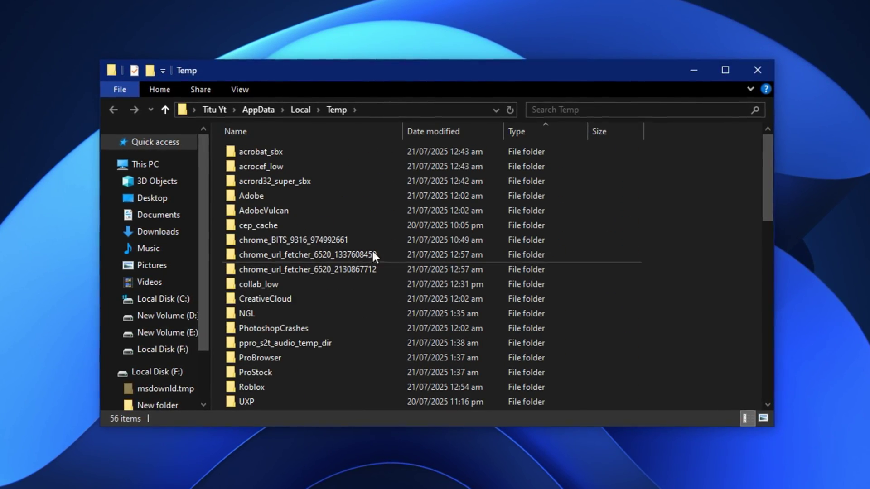
{"action": "key", "text": "ctrl+a"}
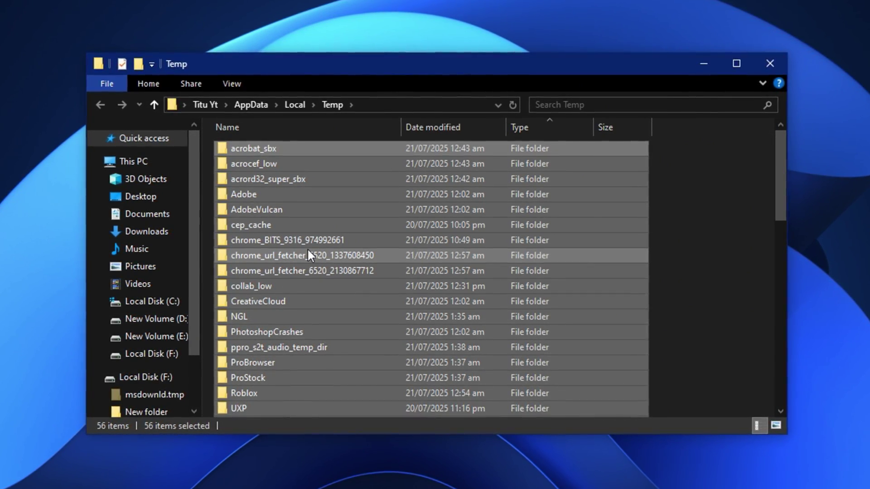
{"action": "key", "text": "shift+Delete"}
{"action": "left_click", "coordinate": [484, 254]}
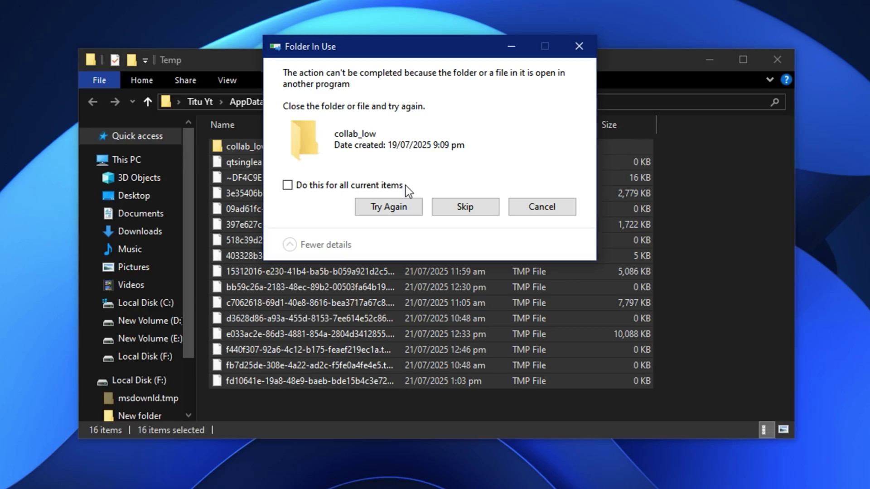
{"action": "left_click", "coordinate": [337, 185]}
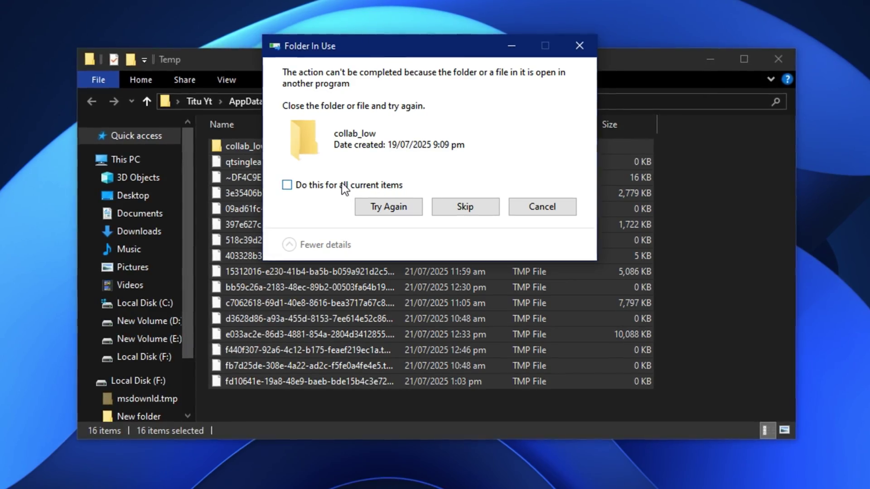
{"action": "left_click", "coordinate": [460, 206]}
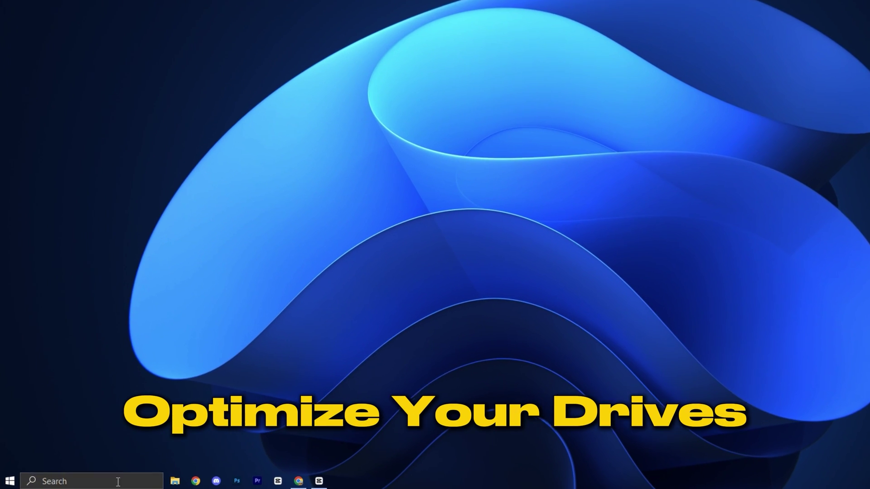
Search DEFR and launch Defragment and Optimise Drives.
{"action": "key", "text": "super+s"}
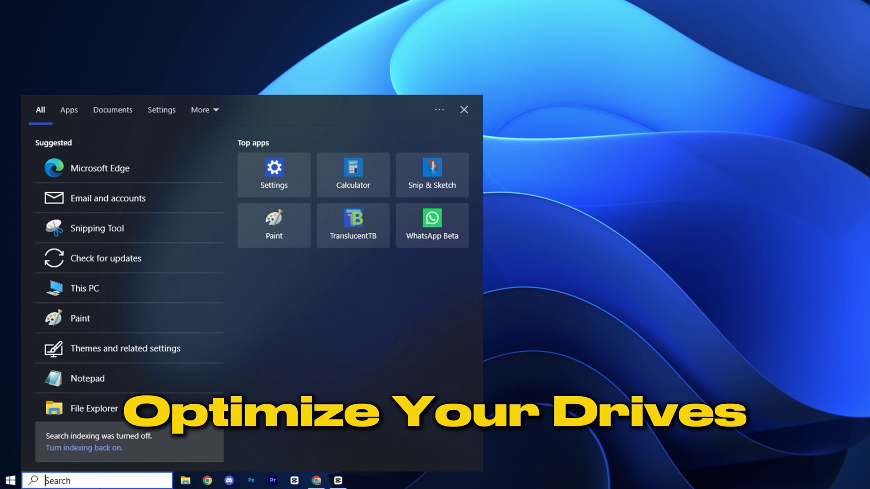
{"action": "type", "text": "DEFR"}
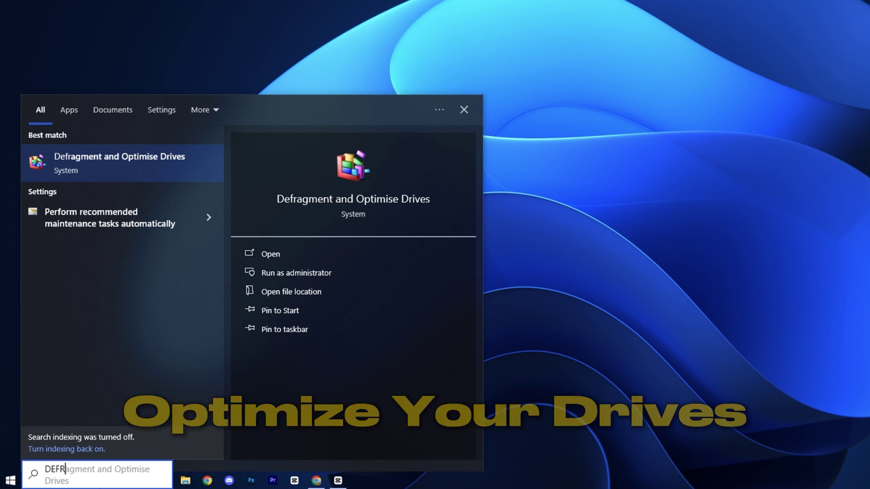
{"action": "left_click", "coordinate": [134, 161]}
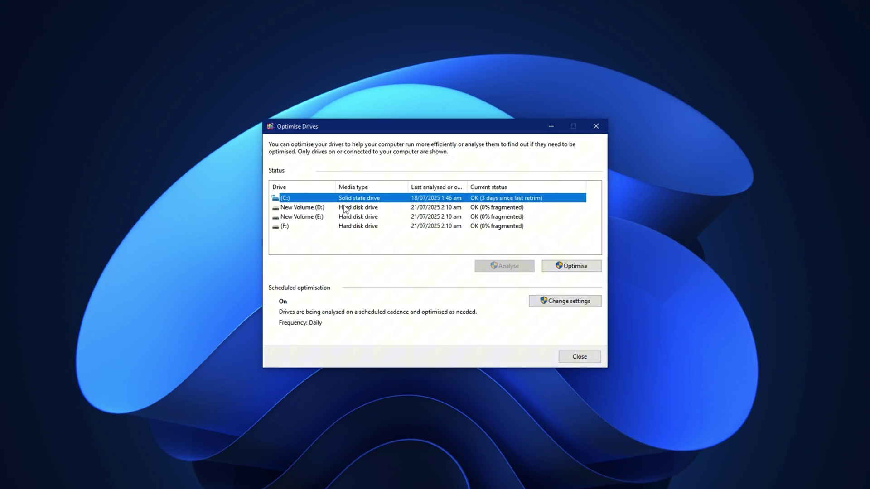
Review the status of drives D:, E:, F: and C: one after another.
{"action": "left_click", "coordinate": [344, 207]}
{"action": "left_click", "coordinate": [344, 216]}
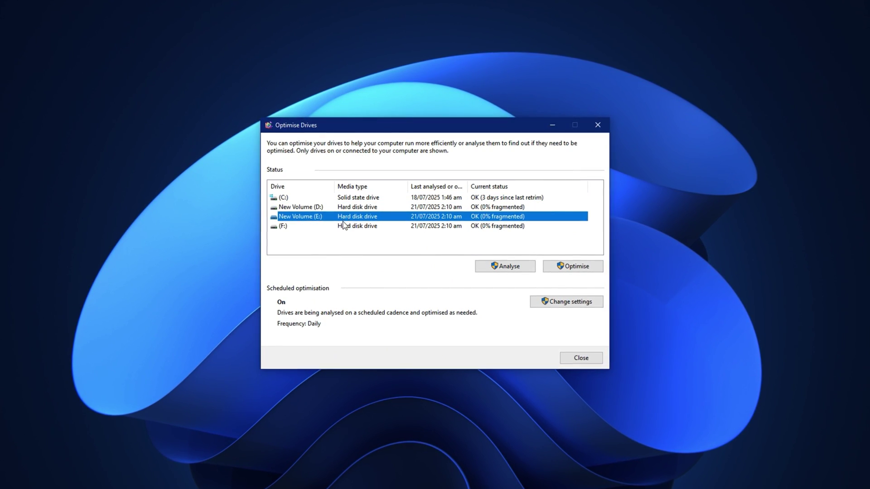
{"action": "left_click", "coordinate": [344, 226]}
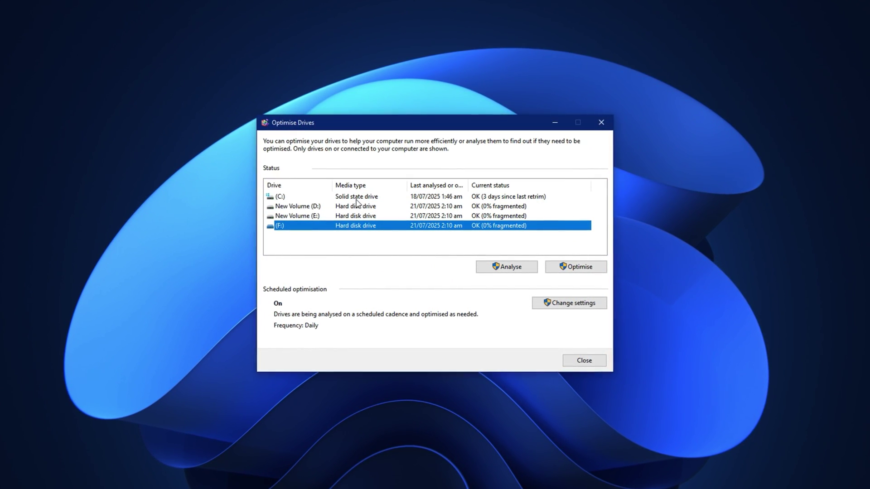
{"action": "left_click", "coordinate": [349, 207]}
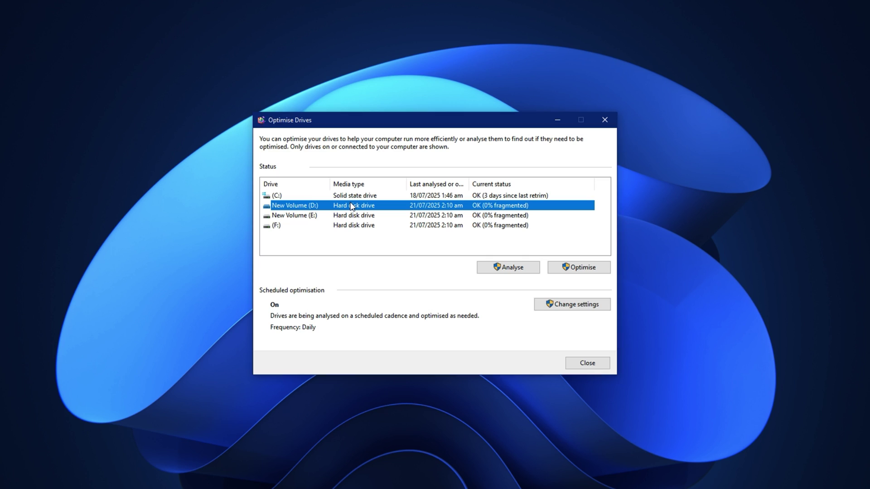
{"action": "left_click", "coordinate": [347, 195]}
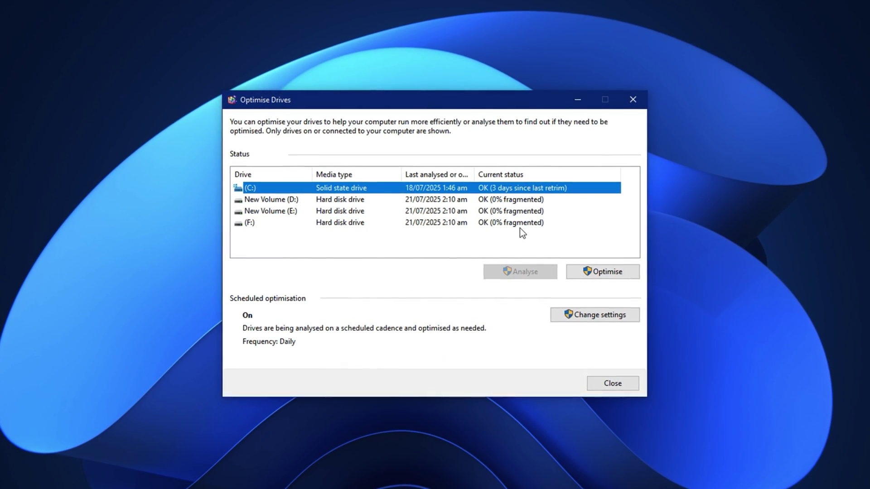
{"action": "left_click", "coordinate": [400, 200]}
{"action": "left_click", "coordinate": [411, 190]}
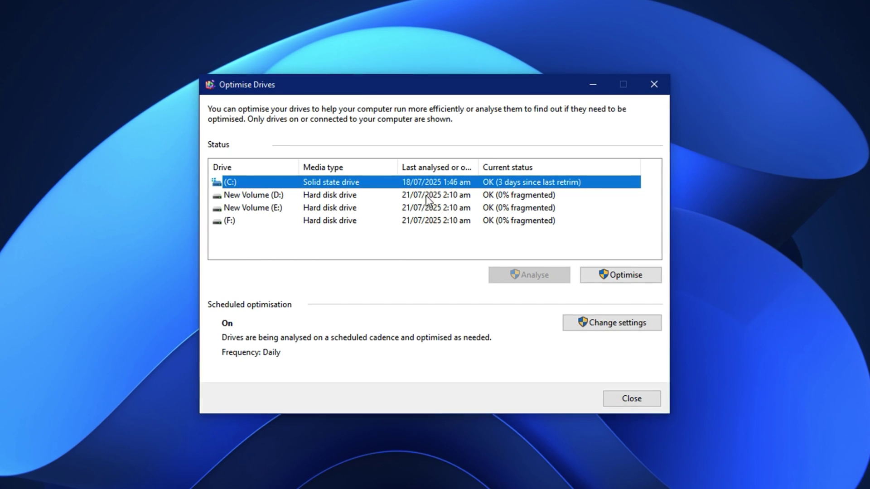
Retrim the C: solid state drive, then analyse and optimise D:.
{"action": "left_click", "coordinate": [600, 271]}
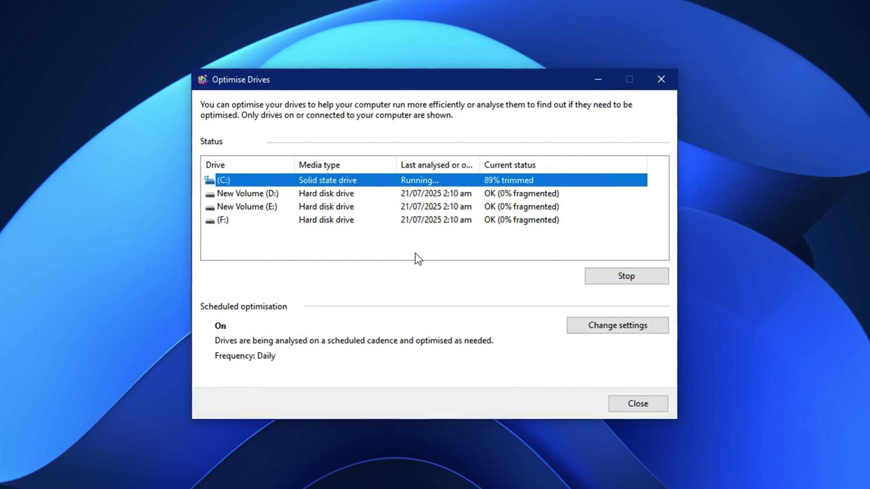
{"action": "left_click", "coordinate": [438, 193]}
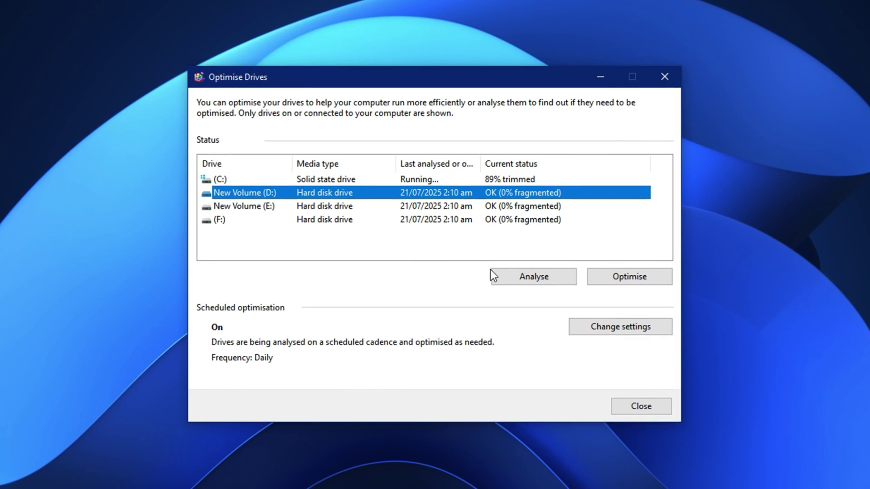
{"action": "left_click", "coordinate": [526, 277]}
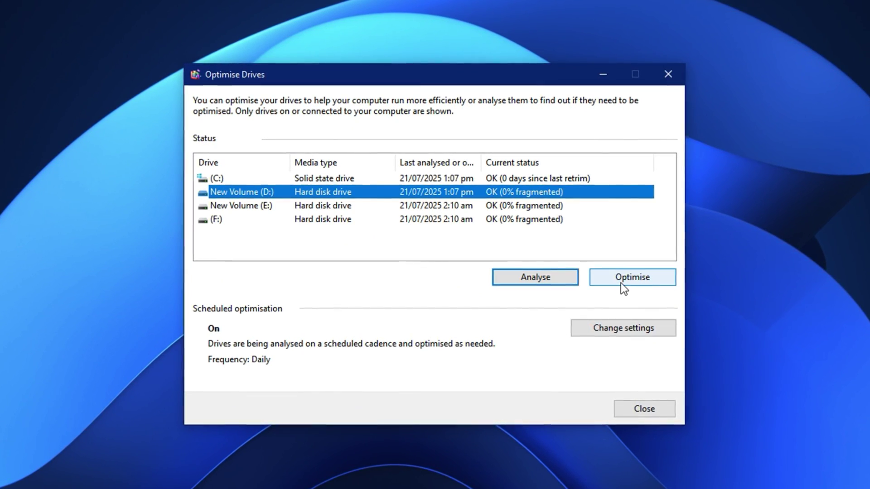
{"action": "left_click", "coordinate": [617, 281]}
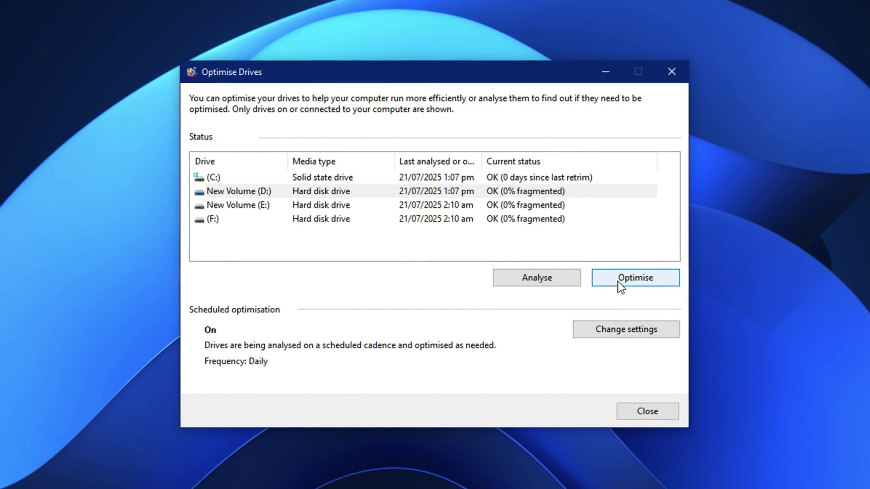
Analyse and defragment E:, then analyse and optimise F:.
{"action": "left_click", "coordinate": [396, 206]}
{"action": "left_click", "coordinate": [518, 275]}
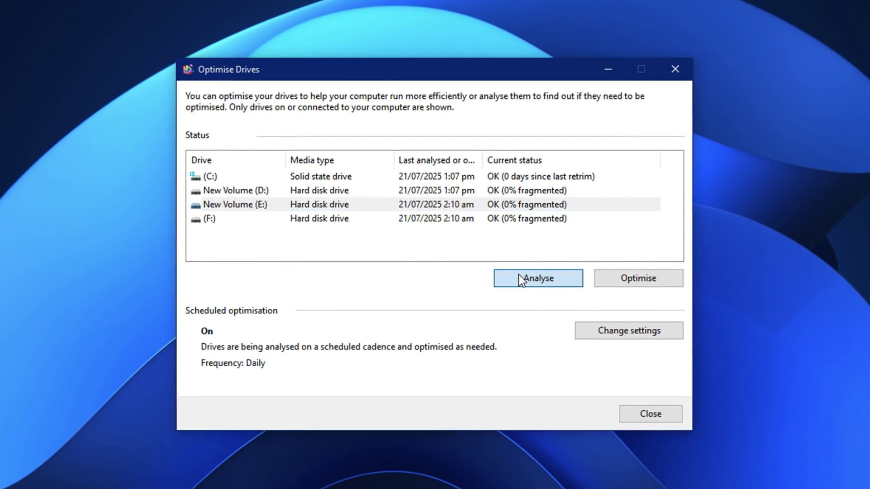
{"action": "left_click", "coordinate": [631, 281]}
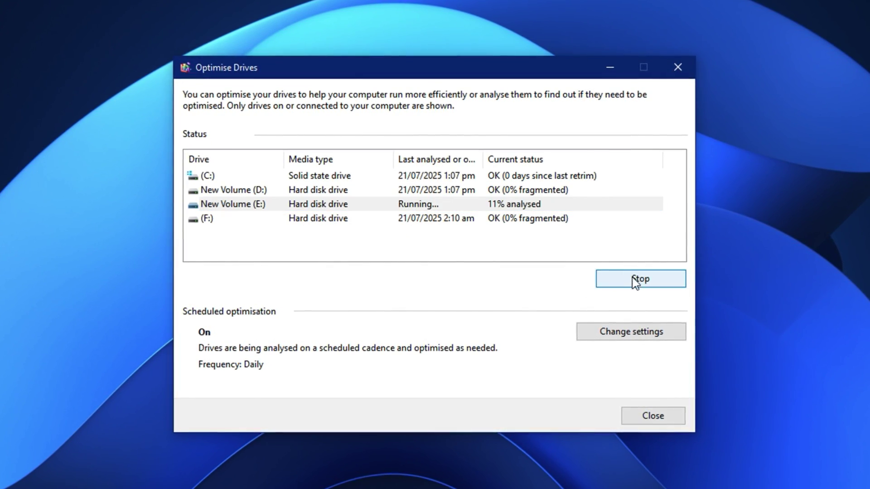
{"action": "left_click", "coordinate": [442, 219]}
{"action": "left_click", "coordinate": [529, 277]}
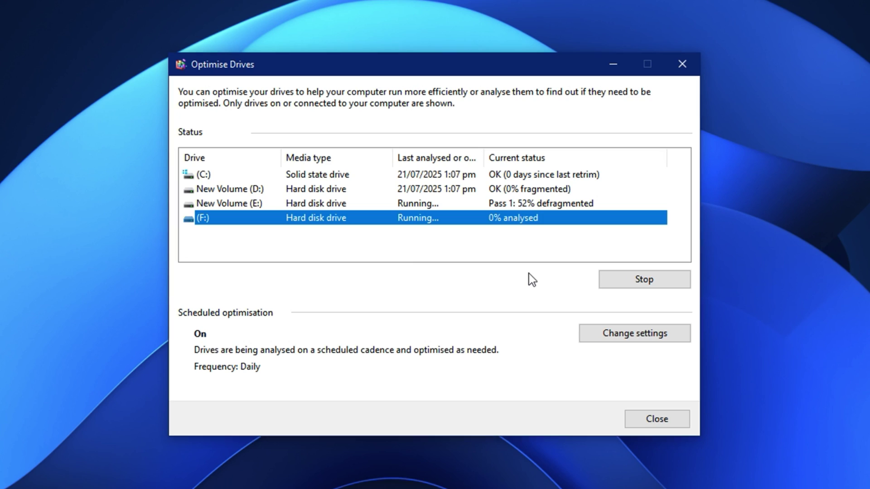
{"action": "left_click", "coordinate": [633, 284]}
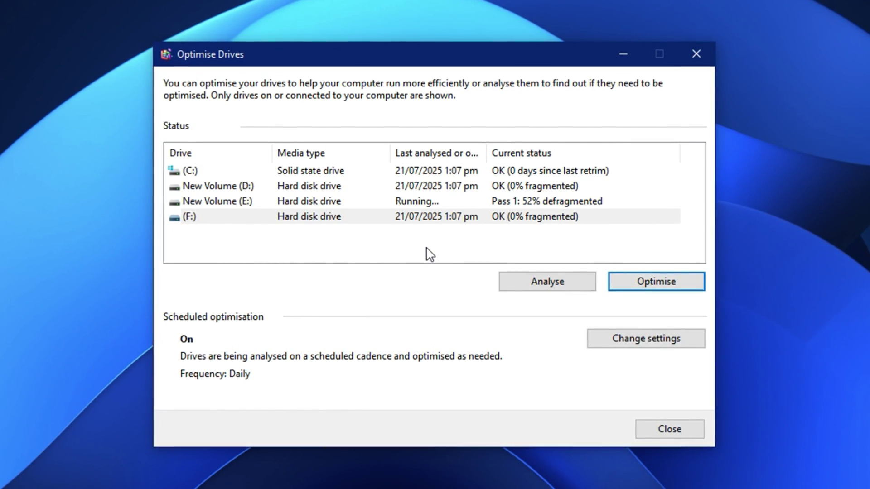
{"action": "left_click", "coordinate": [383, 261]}
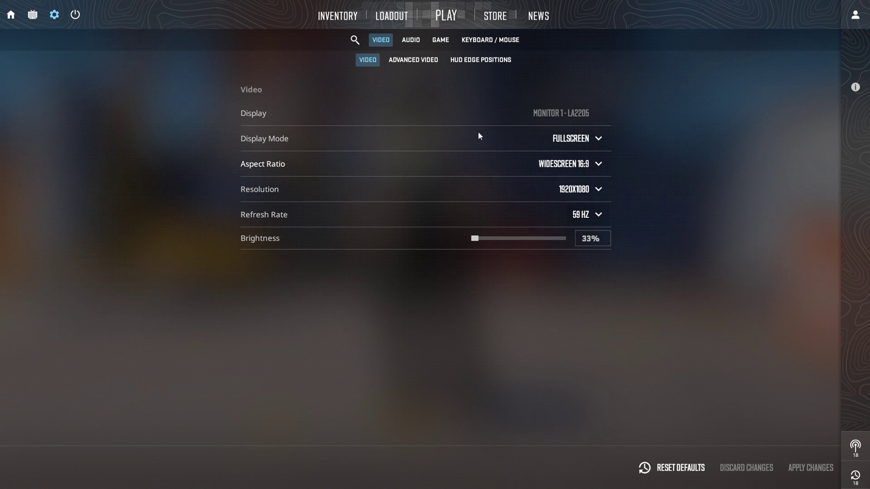
In CS2's Advanced Video settings, check Dynamic Shadows and keep it at Sun Only.
{"action": "left_click", "coordinate": [413, 60]}
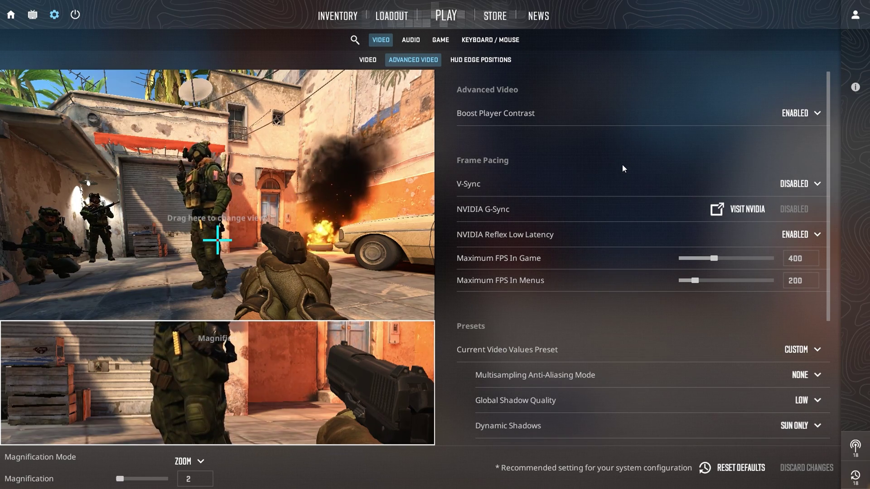
{"action": "scroll", "coordinate": [666, 326], "scroll_direction": "down", "scroll_amount": 1}
{"action": "scroll", "coordinate": [666, 326], "scroll_direction": "down", "scroll_amount": 1}
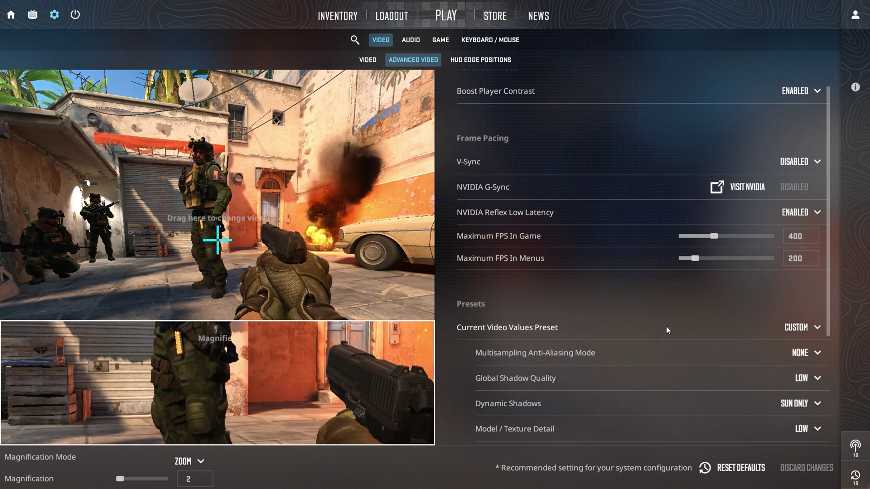
{"action": "scroll", "coordinate": [821, 377], "scroll_direction": "down", "scroll_amount": 1}
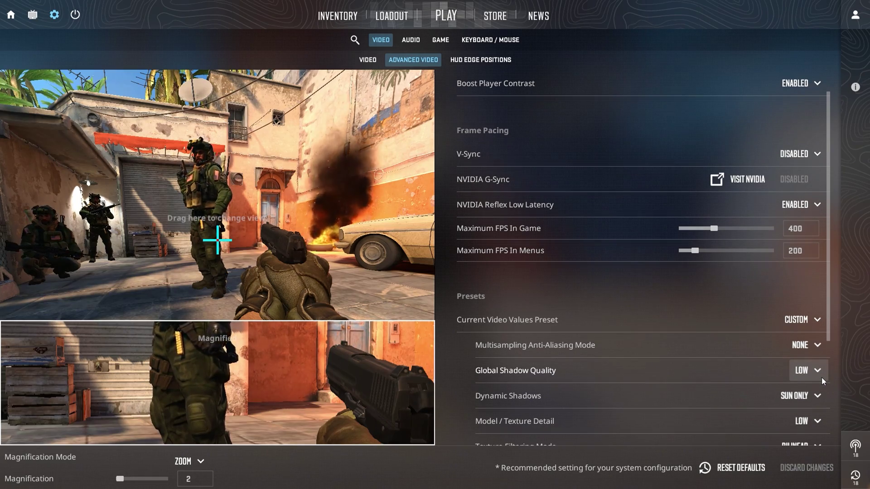
{"action": "left_click_drag", "start_coordinate": [827, 334], "coordinate": [833, 403]}
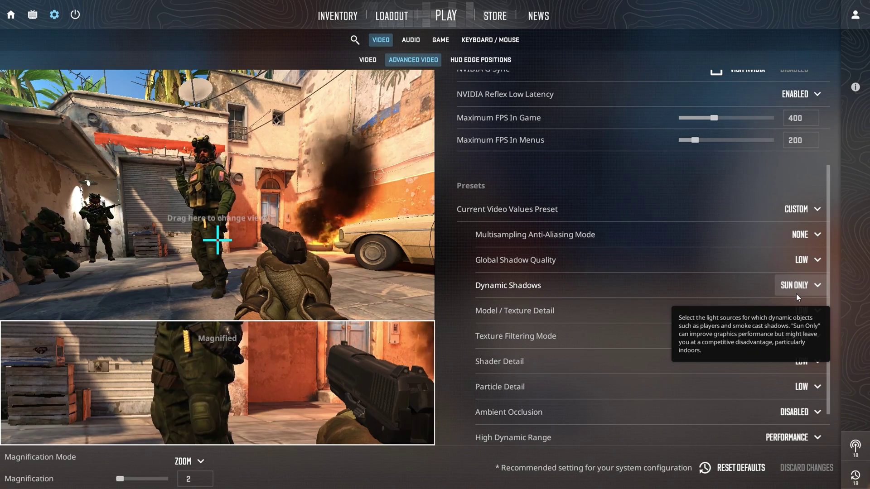
{"action": "scroll", "coordinate": [806, 362], "scroll_direction": "down", "scroll_amount": 2}
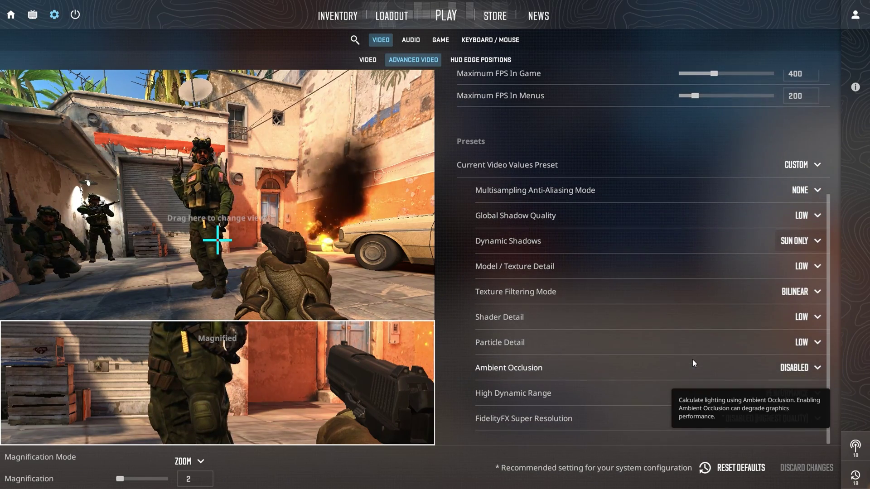
{"action": "left_click", "coordinate": [804, 246]}
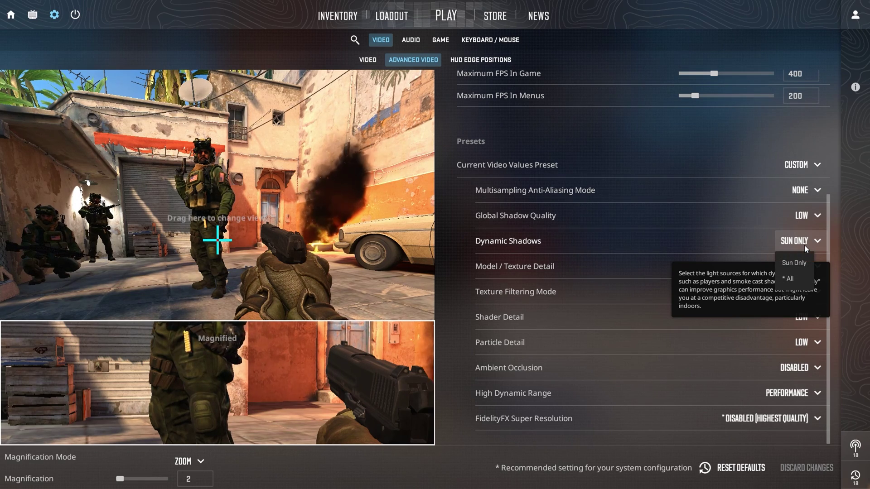
{"action": "left_click", "coordinate": [805, 246]}
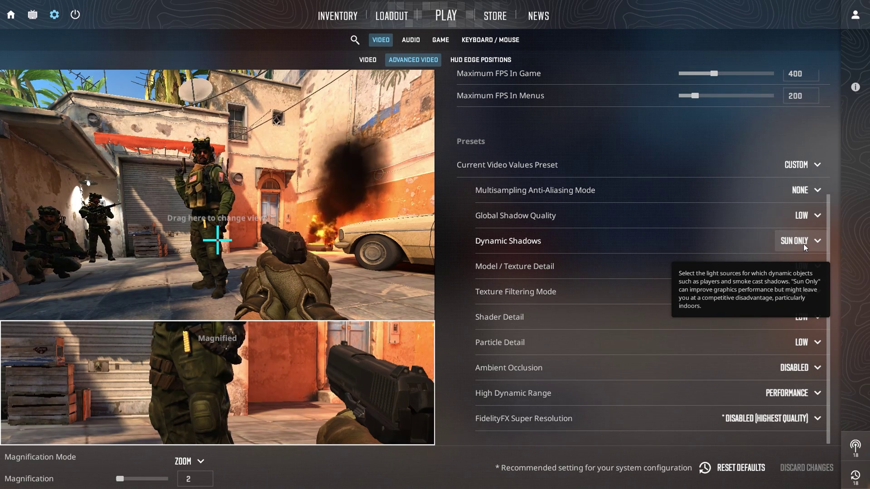
Check the NVIDIA Reflex Low Latency options and leave it Enabled.
{"action": "scroll", "coordinate": [804, 246], "scroll_direction": "up", "scroll_amount": 4}
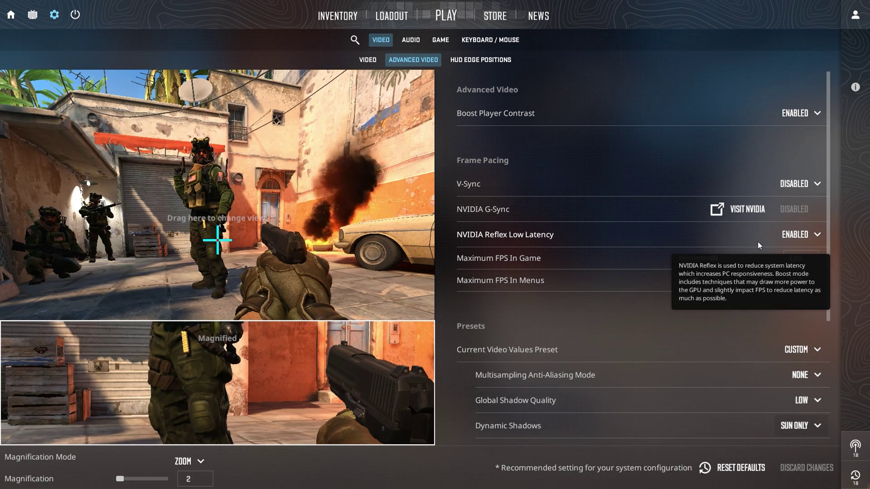
{"action": "left_click", "coordinate": [800, 245]}
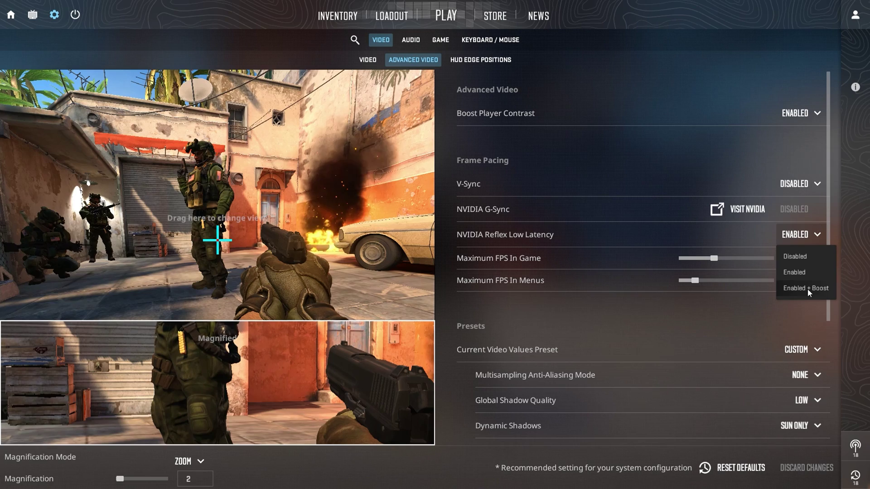
{"action": "left_click", "coordinate": [659, 179]}
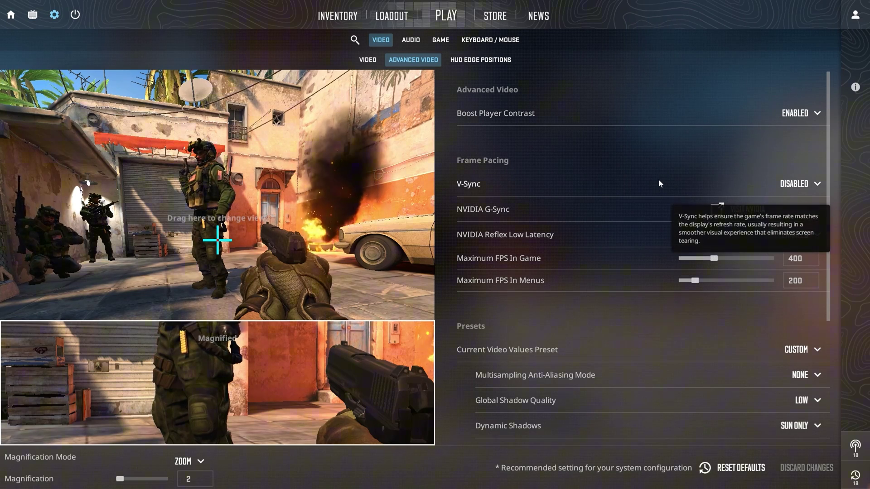
In CS2's Game settings, check packet-loss buffering and leave it at None.
{"action": "left_click", "coordinate": [440, 40]}
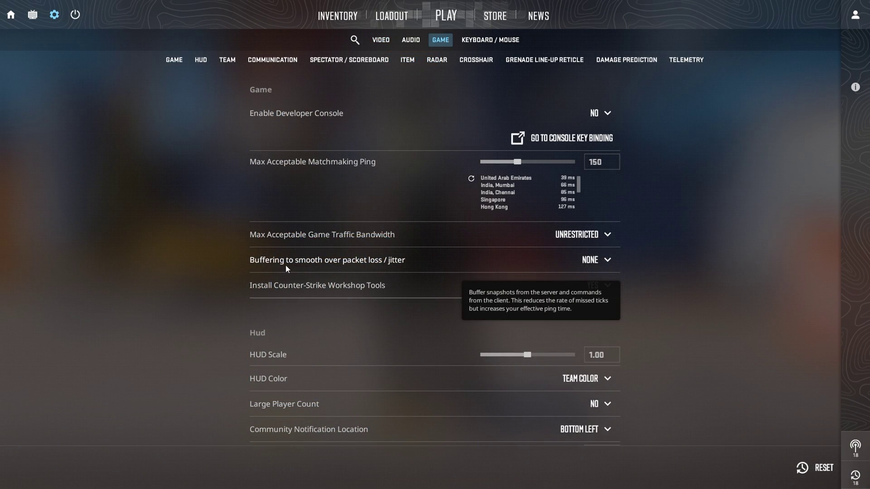
{"action": "left_click", "coordinate": [610, 264]}
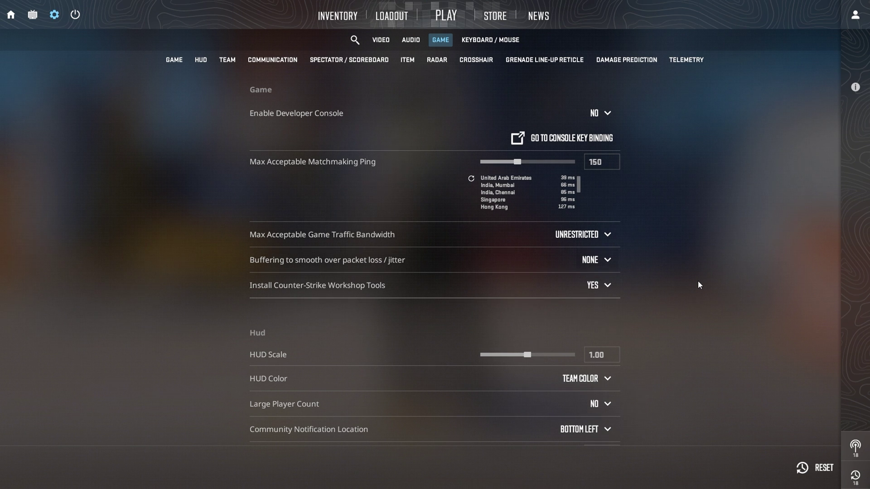
Scroll through the Game settings' Hud, Team and Communication sections.
{"action": "scroll", "coordinate": [697, 281], "scroll_direction": "down", "scroll_amount": 5}
{"action": "scroll", "coordinate": [700, 306], "scroll_direction": "down", "scroll_amount": 1}
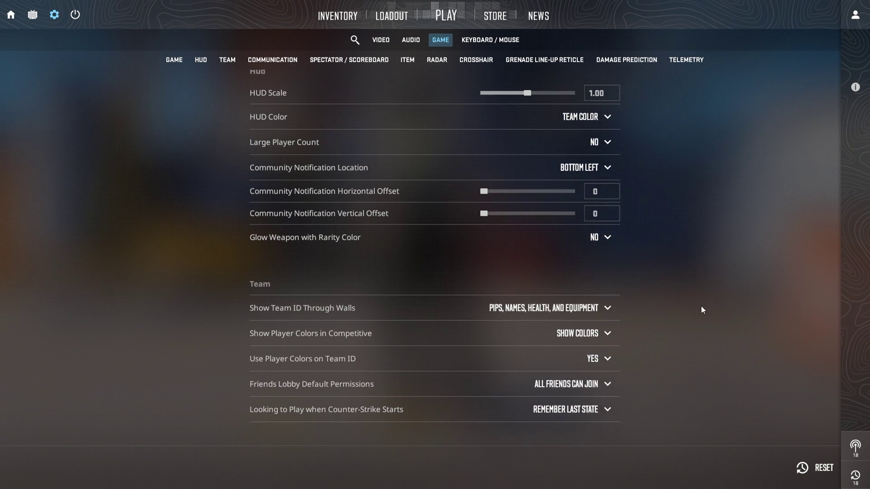
{"action": "scroll", "coordinate": [700, 306], "scroll_direction": "up", "scroll_amount": 2}
{"action": "scroll", "coordinate": [700, 306], "scroll_direction": "down", "scroll_amount": 3}
{"action": "scroll", "coordinate": [701, 308], "scroll_direction": "down", "scroll_amount": 2}
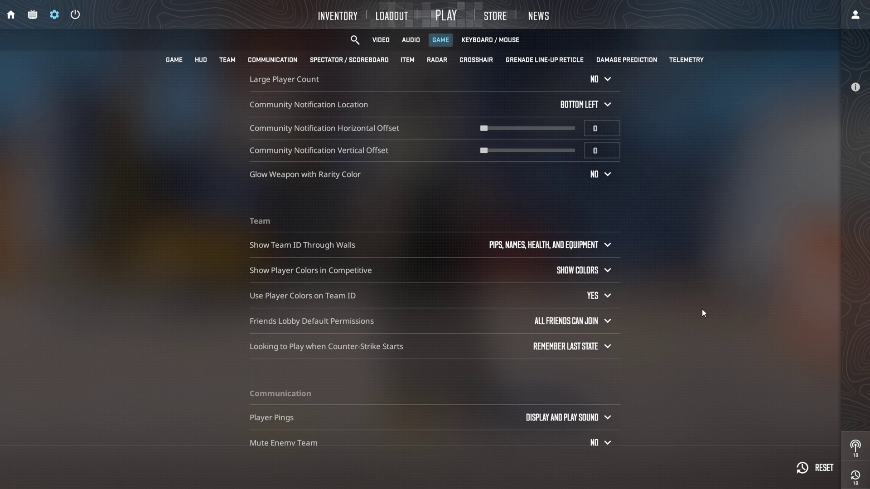
{"action": "scroll", "coordinate": [657, 309], "scroll_direction": "down", "scroll_amount": 3}
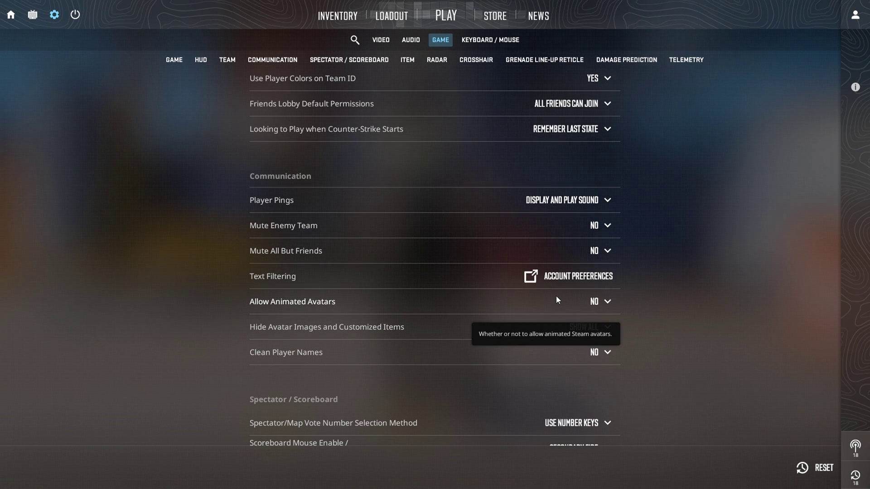